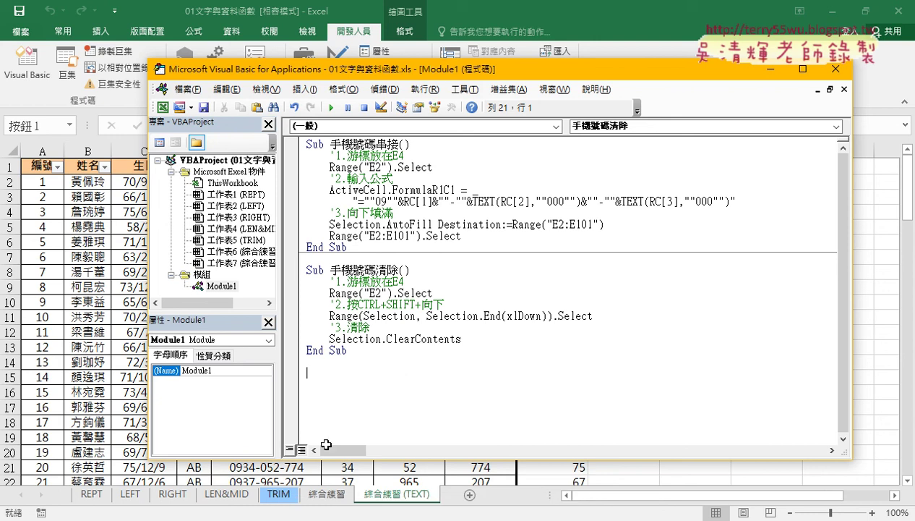
Remove Module1 from the project, declining to export it, and close the VBA editor.
left_click(221, 286)
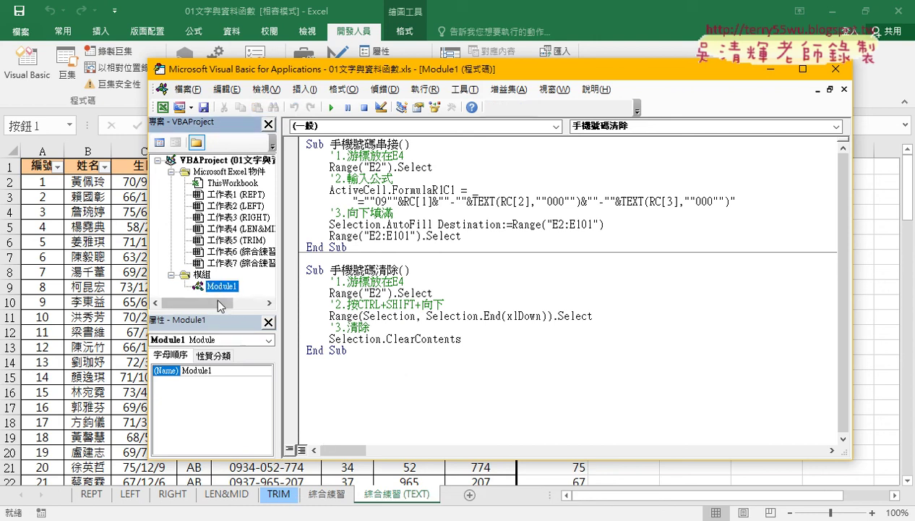
left_click_drag(219, 311, 219, 350)
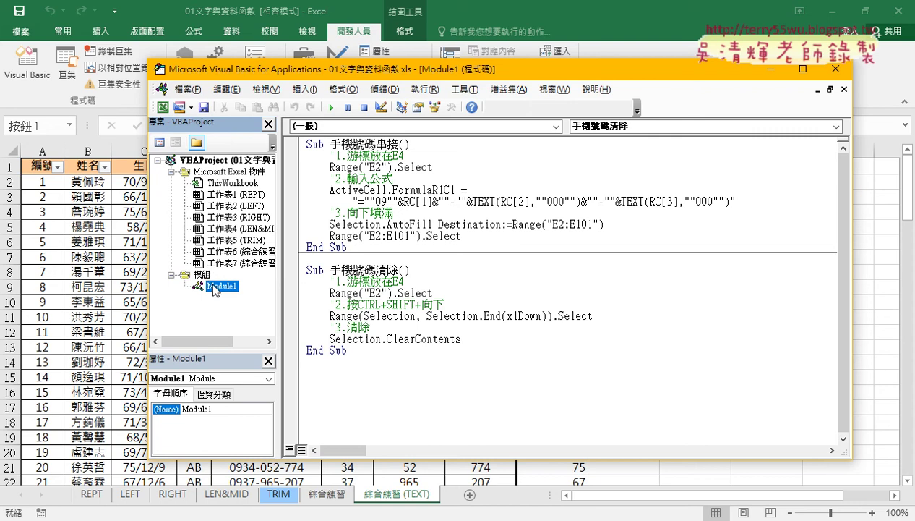
right_click(213, 288)
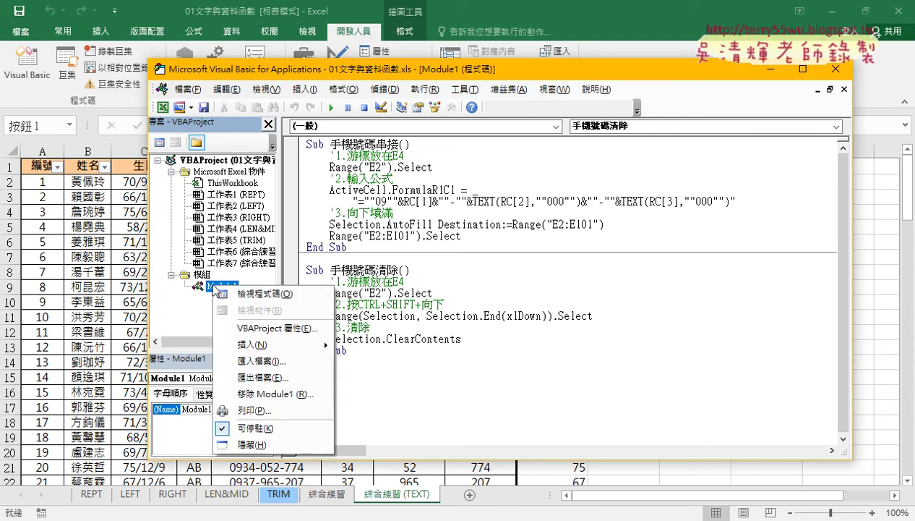
left_click(274, 396)
left_click(430, 320)
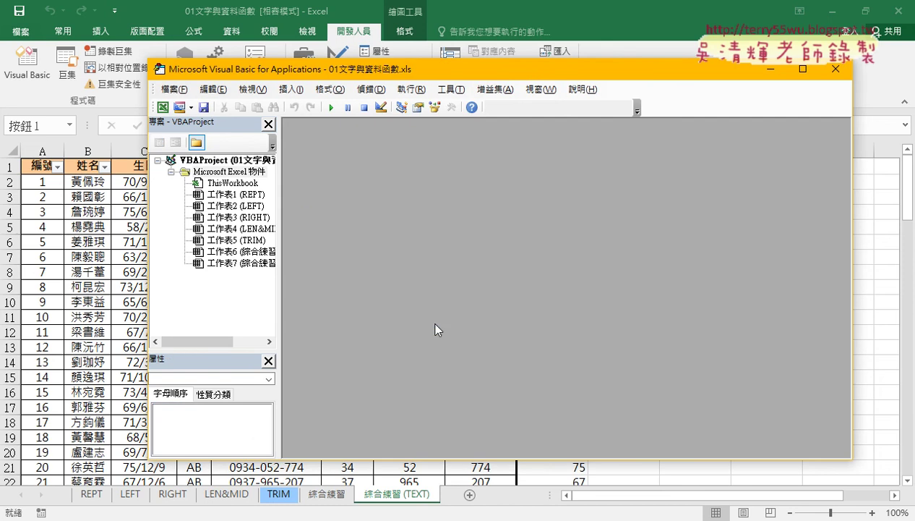
left_click(836, 69)
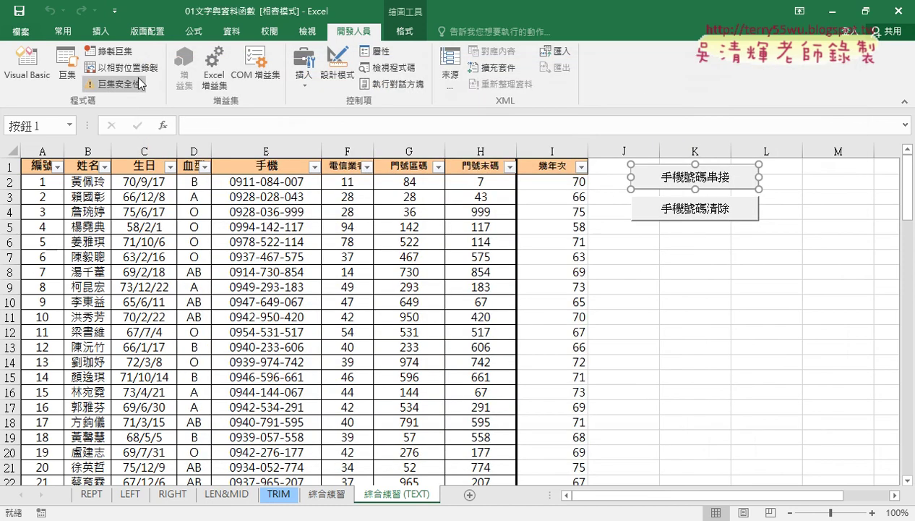
Reopen the VBA editor with Visual Basic on the 開發人員 tab.
left_click(27, 66)
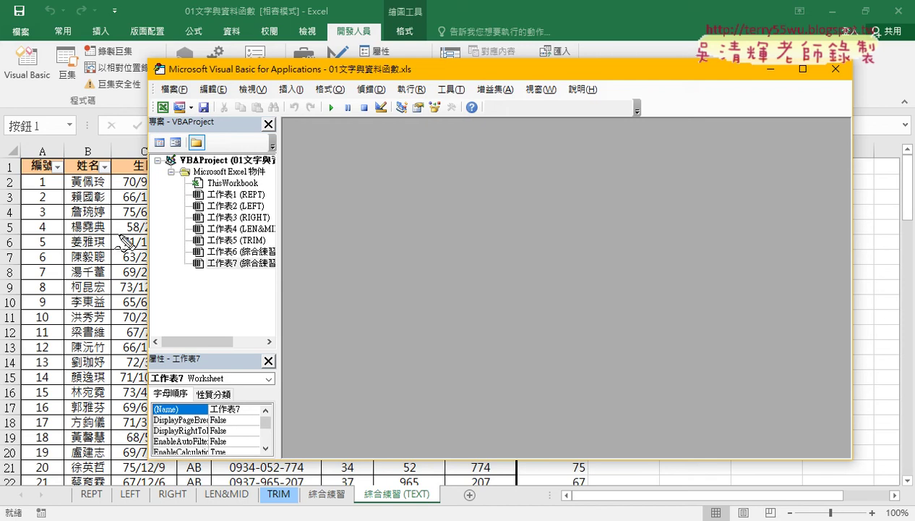
left_click_drag(383, 44, 368, 37)
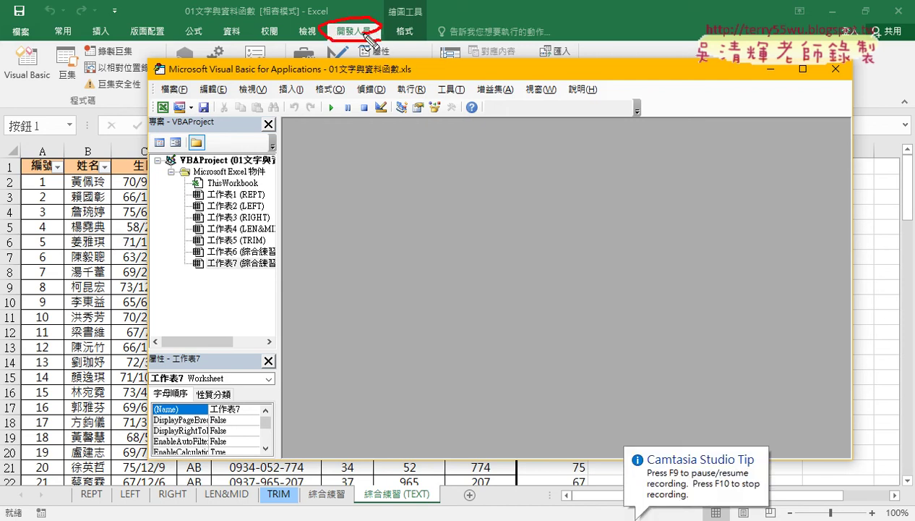
left_click_drag(59, 88, 62, 81)
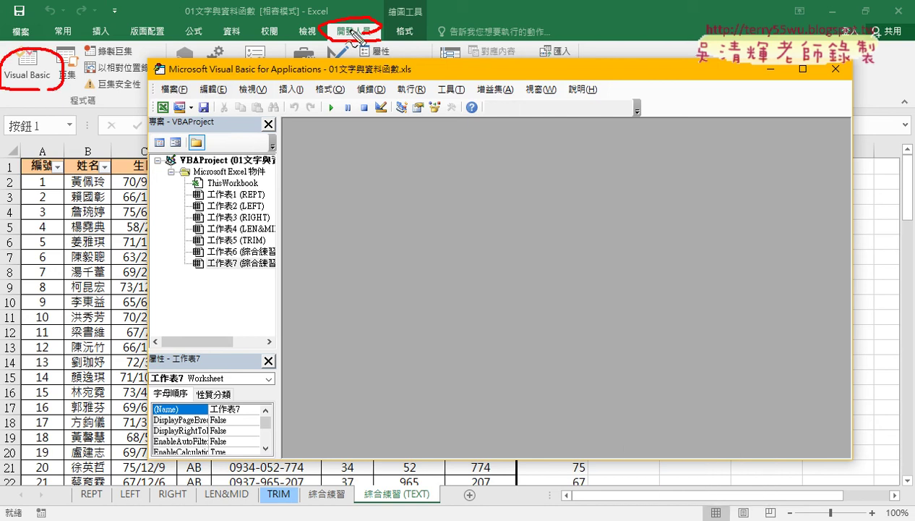
left_click_drag(318, 29, 122, 54)
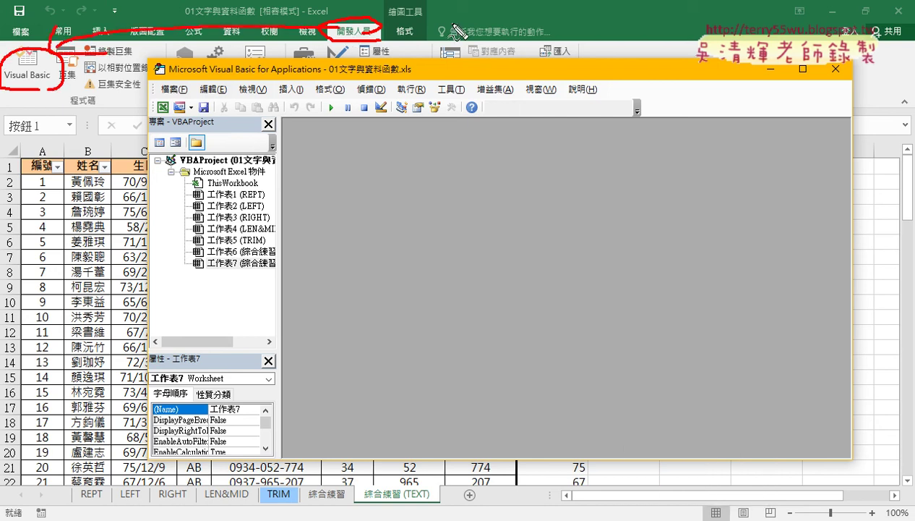
left_click_drag(440, 18, 421, 42)
mouse_move(55, 83)
left_mouse_down()
mouse_move(100, 112)
mouse_move(110, 109)
left_mouse_up()
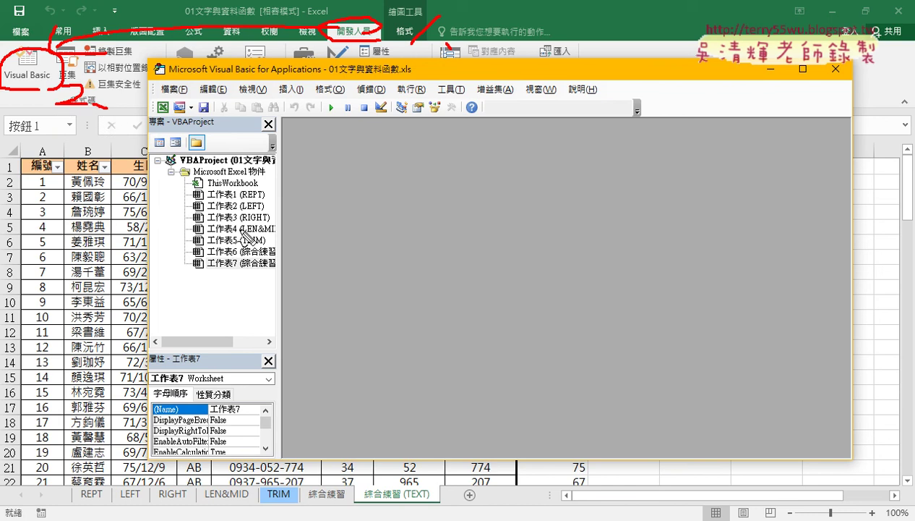
mouse_move(273, 273)
left_mouse_down()
mouse_move(275, 304)
mouse_move(239, 268)
left_mouse_up()
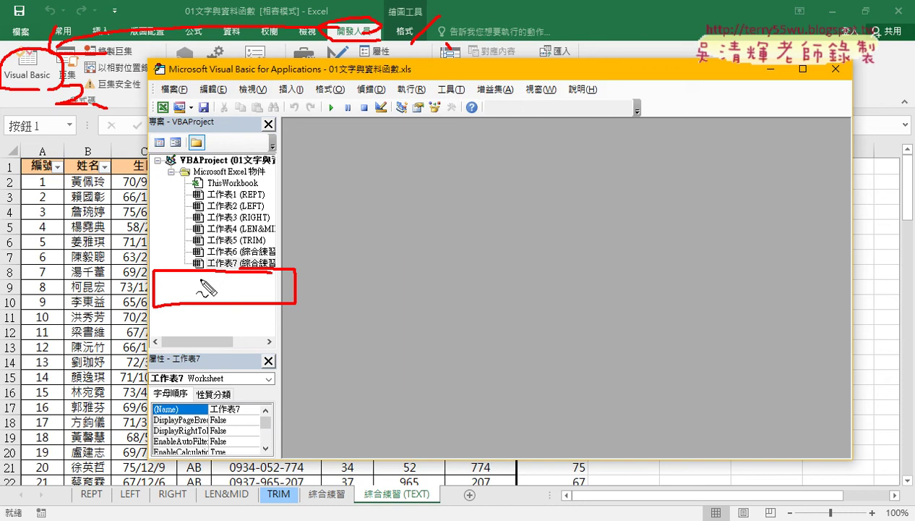
left_click_drag(110, 252, 109, 277)
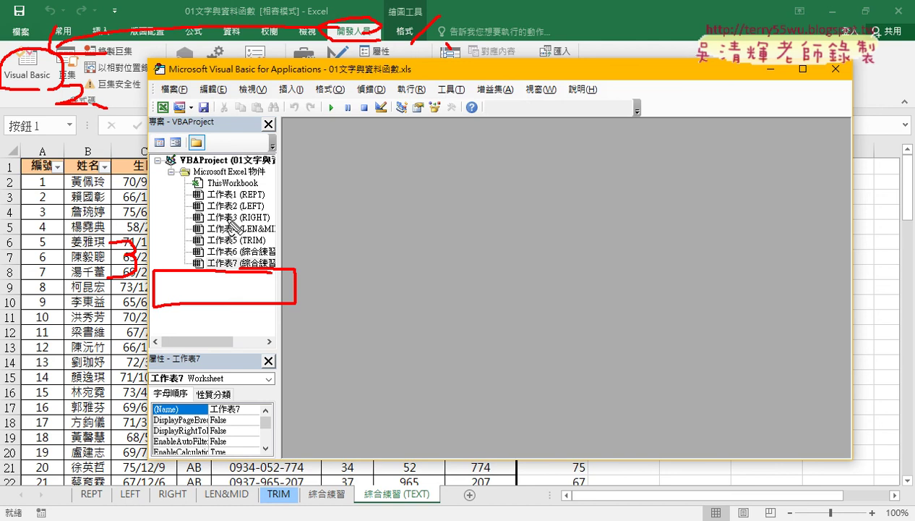
key("Escape")
Insert a new standard module, Module1, via 插入 > 模組 and close its code window.
right_click(229, 217)
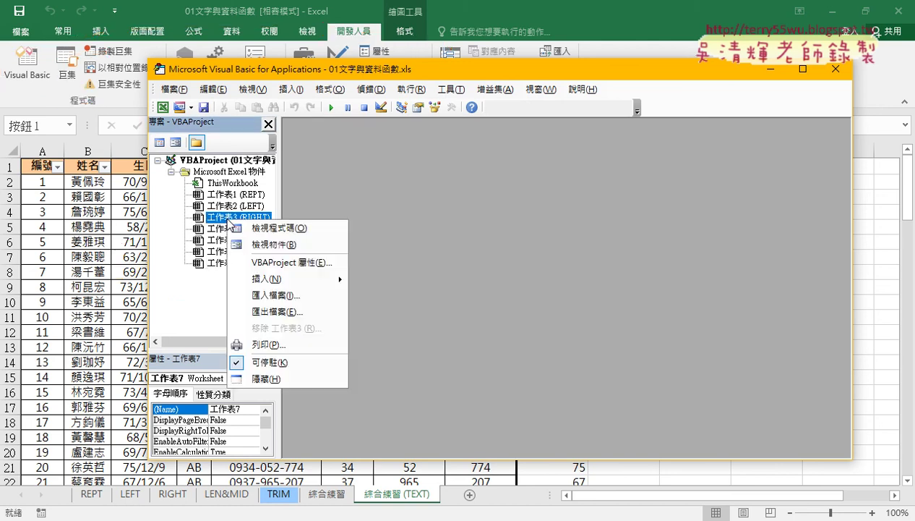
mouse_move(275, 279)
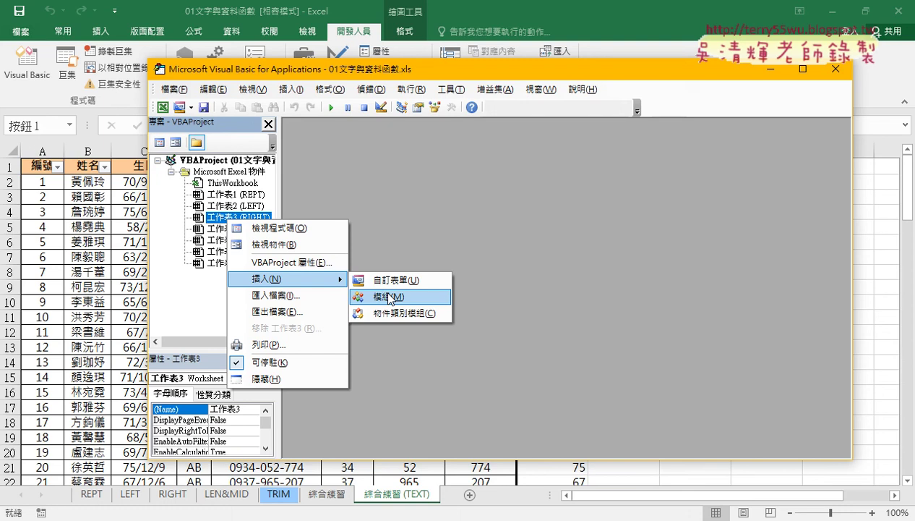
left_click(389, 297)
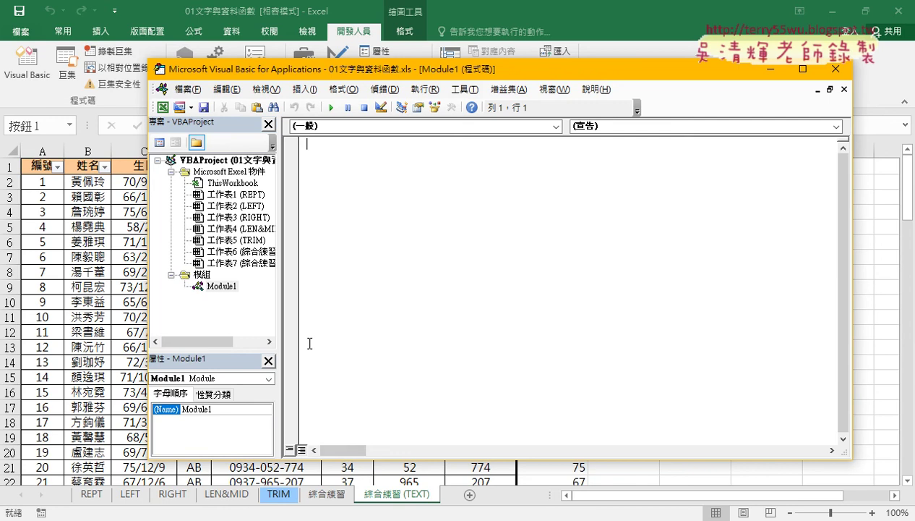
left_click(843, 89)
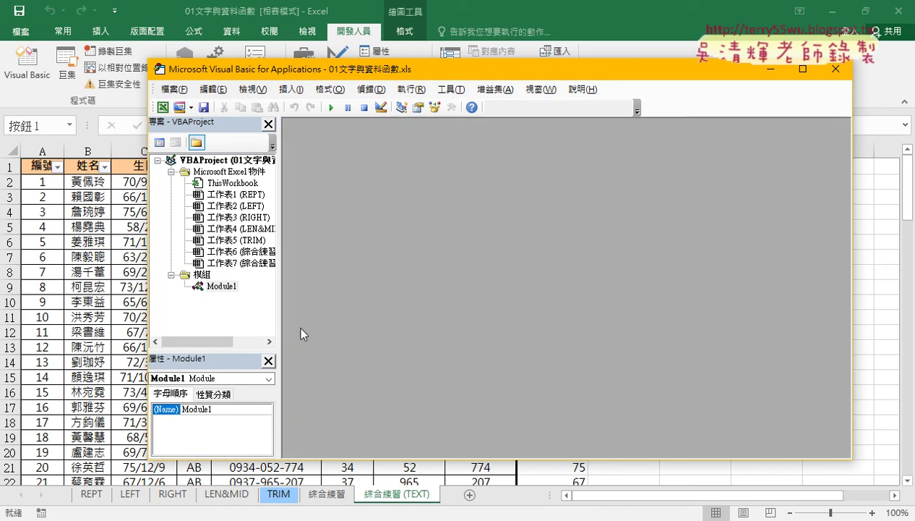
Open Module1's code window, then insert an extra module, Module2, via 插入 > 模組.
double_click(221, 286)
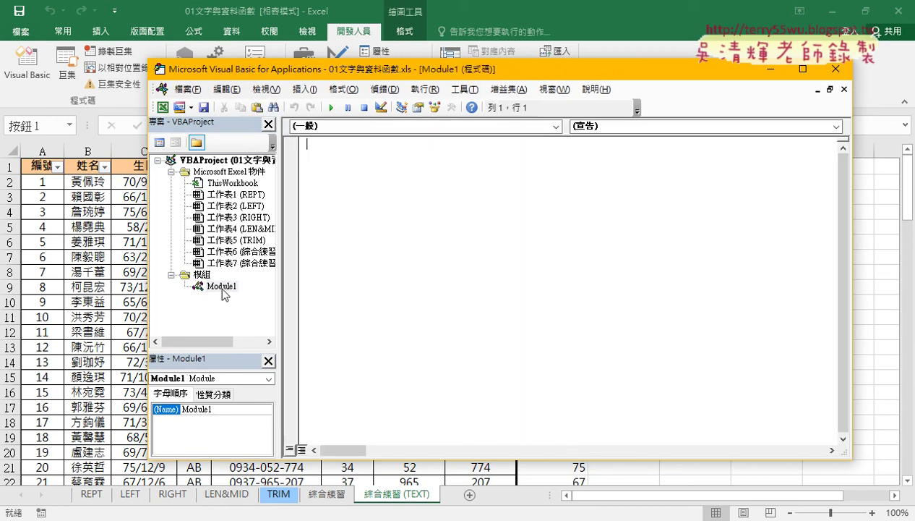
left_click_drag(224, 263, 225, 261)
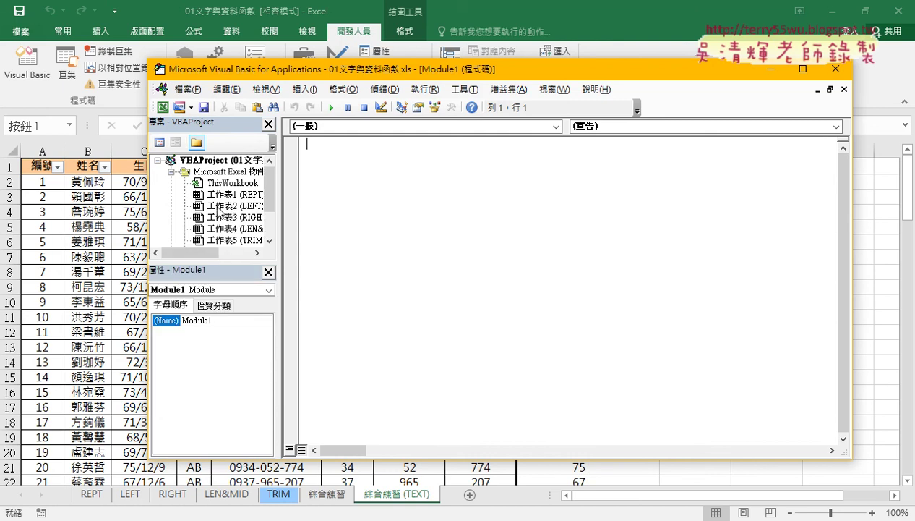
right_click(216, 206)
mouse_move(249, 267)
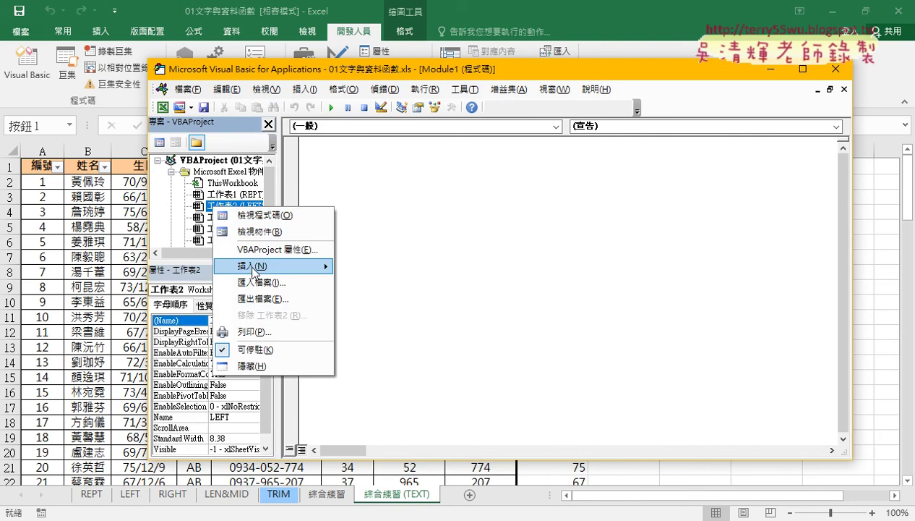
left_click(375, 284)
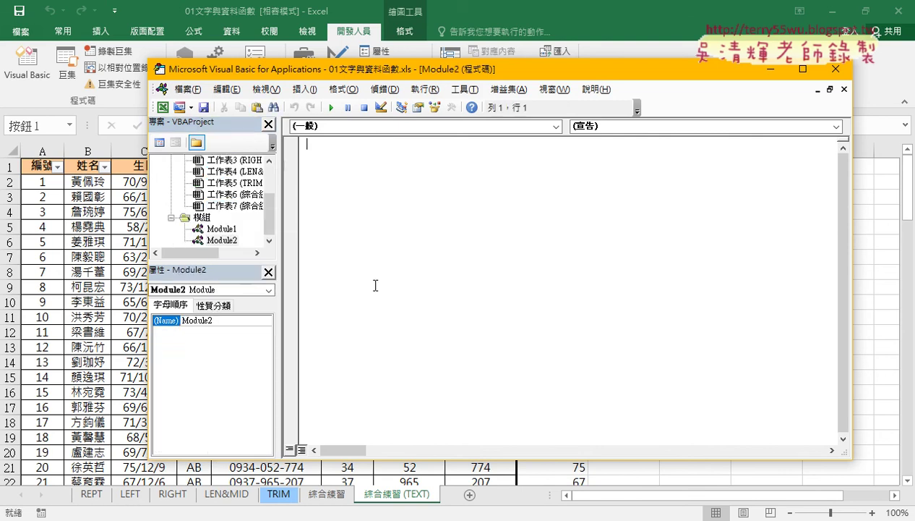
mouse_move(267, 227)
left_mouse_down()
mouse_move(267, 182)
mouse_move(270, 222)
left_mouse_up()
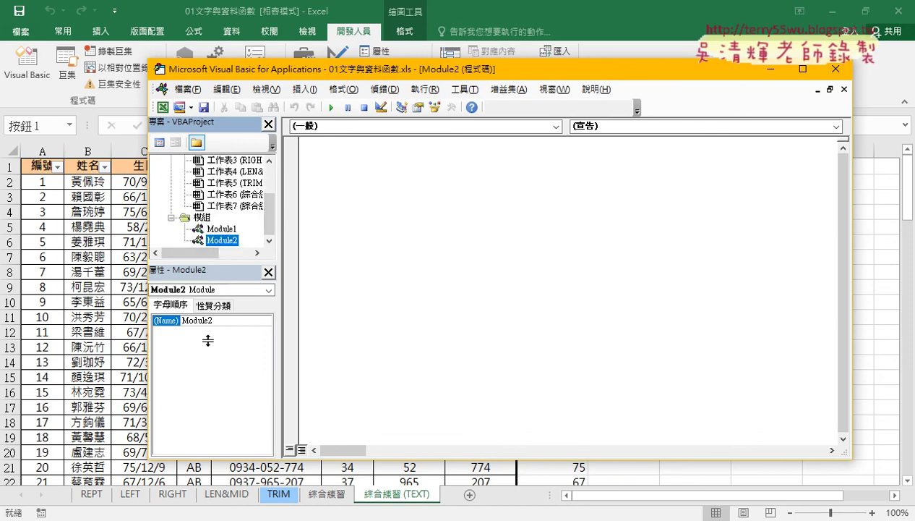
Remove Module2 from the project without exporting it.
left_click_drag(208, 263, 208, 339)
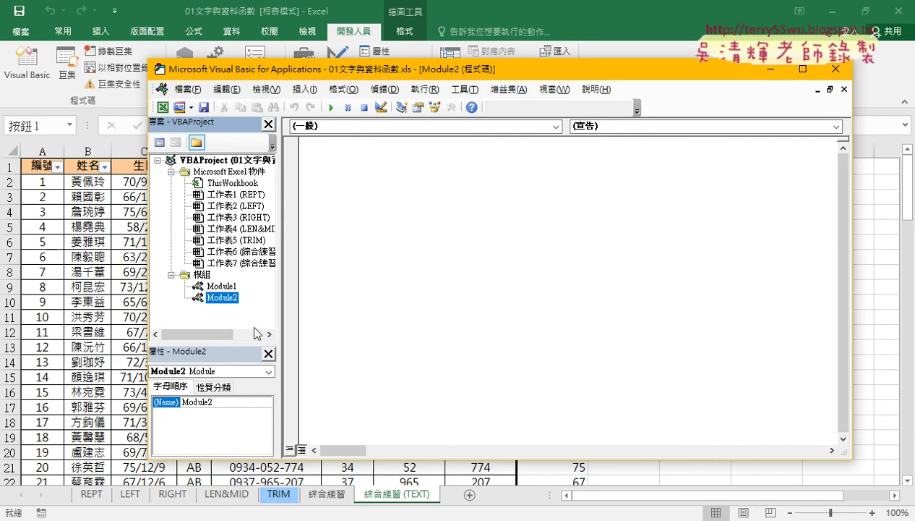
right_click(230, 302)
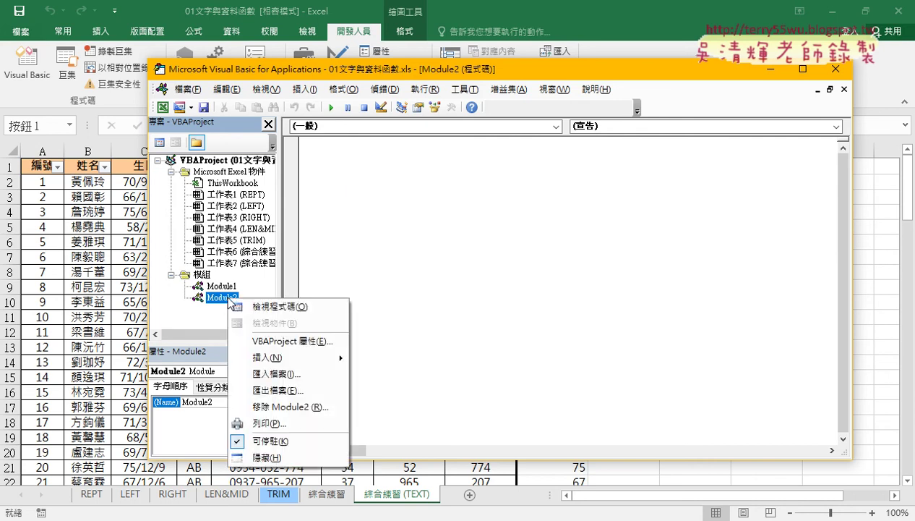
left_click(281, 403)
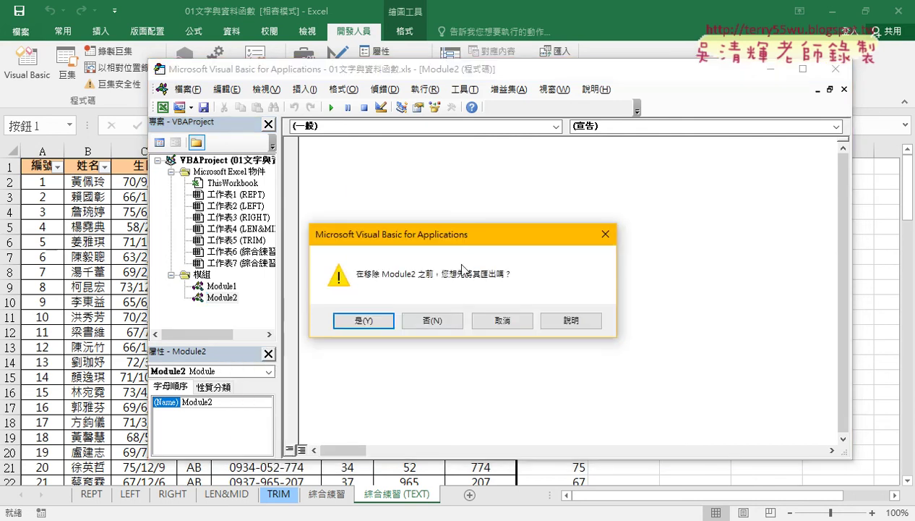
left_click(432, 324)
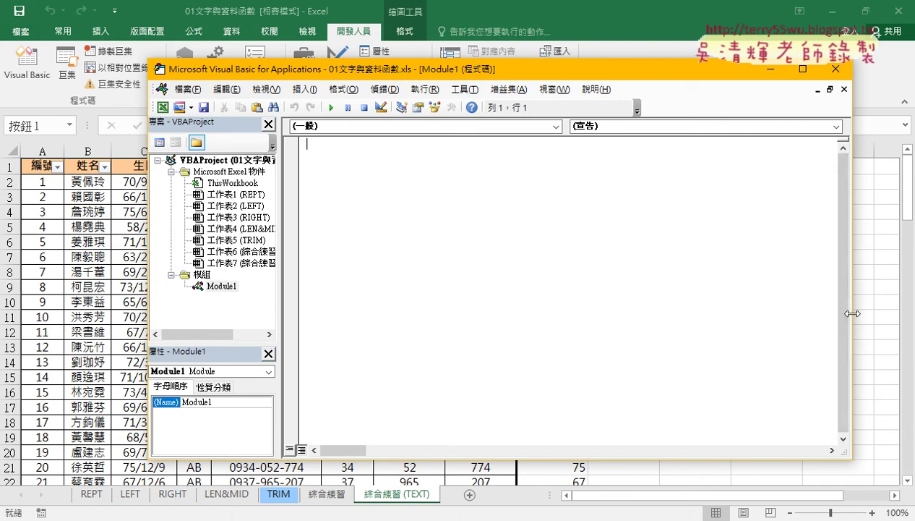
Narrow and move the VBA editor to uncover columns A–E, then bring the worksheet forward at E2.
left_click_drag(853, 313, 680, 314)
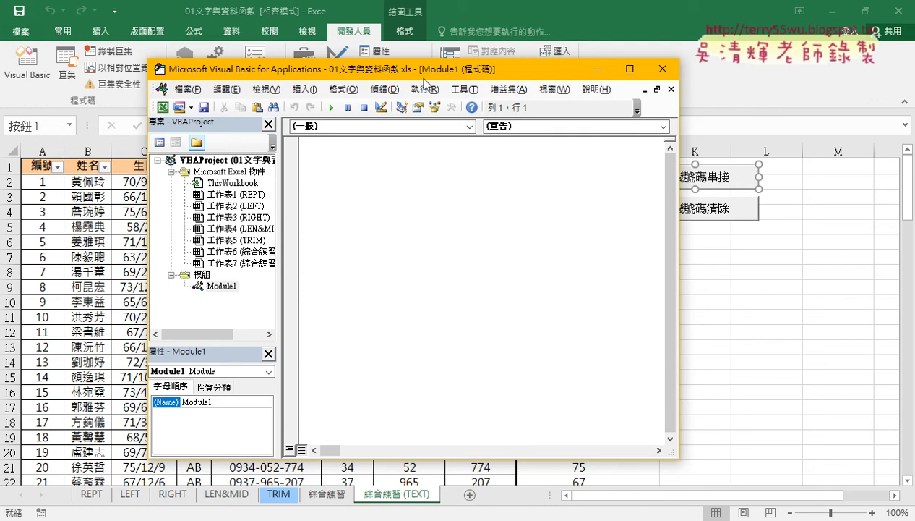
left_click_drag(426, 68, 358, 70)
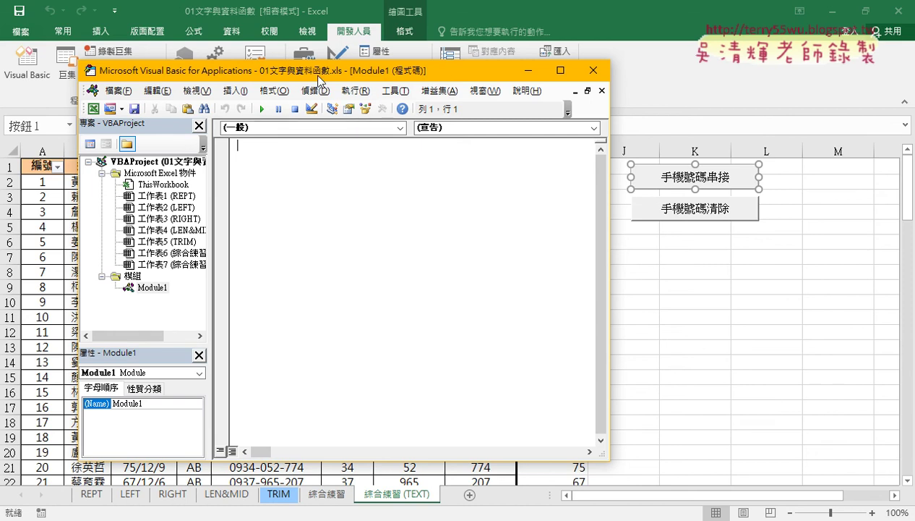
left_click_drag(314, 75, 598, 79)
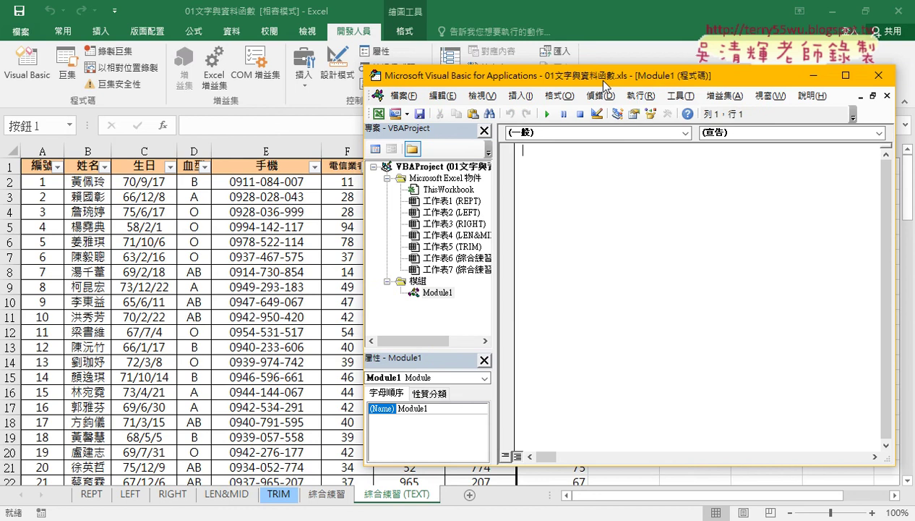
left_click(285, 185)
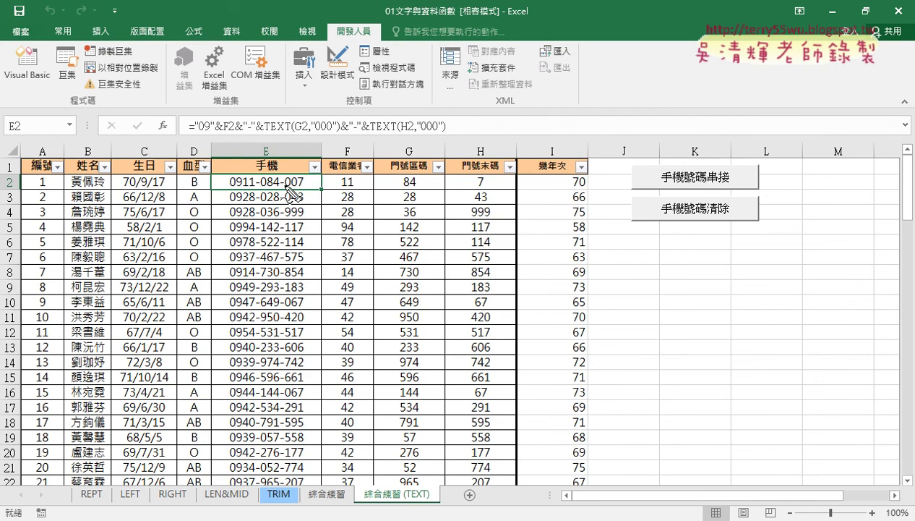
Copy E2's whole phone-number formula from the formula bar.
mouse_move(443, 137)
left_mouse_down()
mouse_move(462, 113)
mouse_move(447, 138)
mouse_move(421, 132)
left_mouse_up()
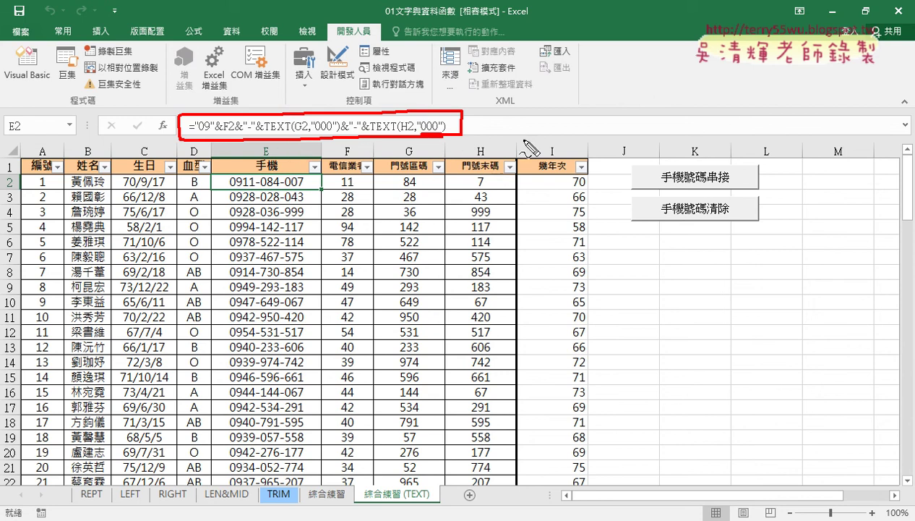
left_click_drag(515, 145, 269, 185)
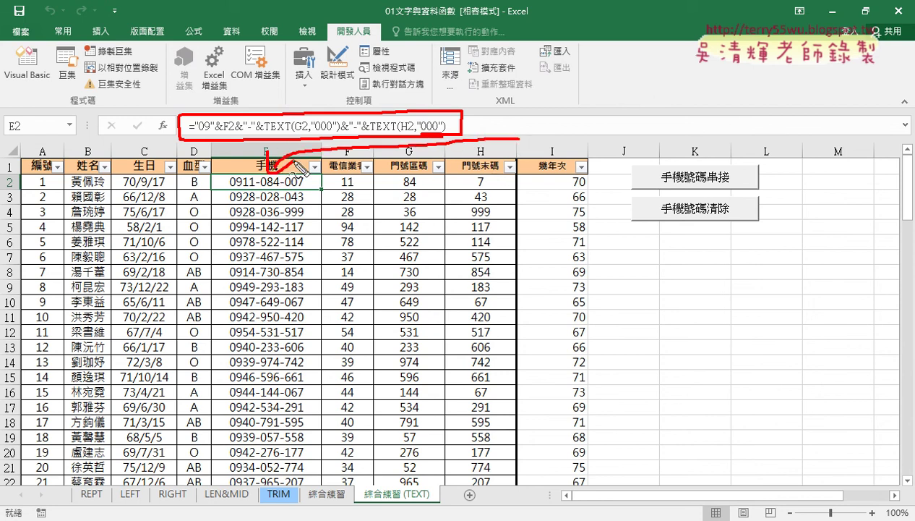
key("Escape")
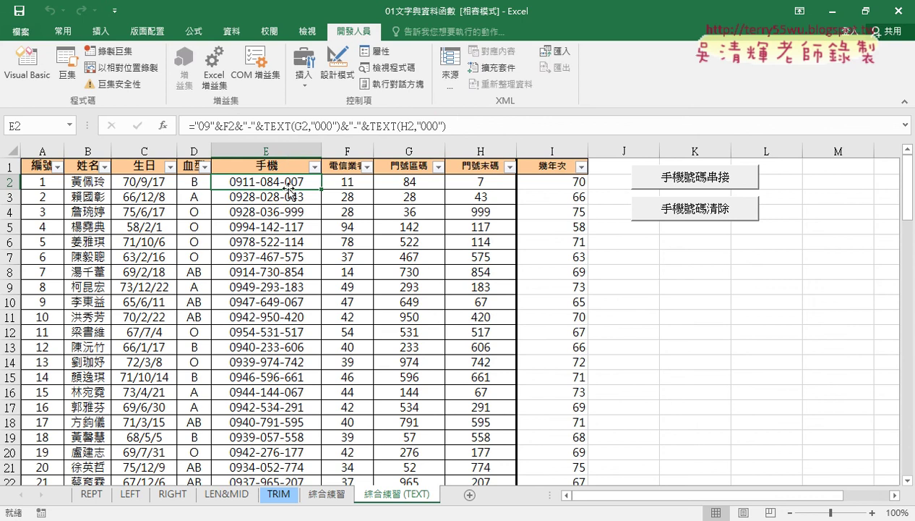
left_click_drag(187, 126, 470, 127)
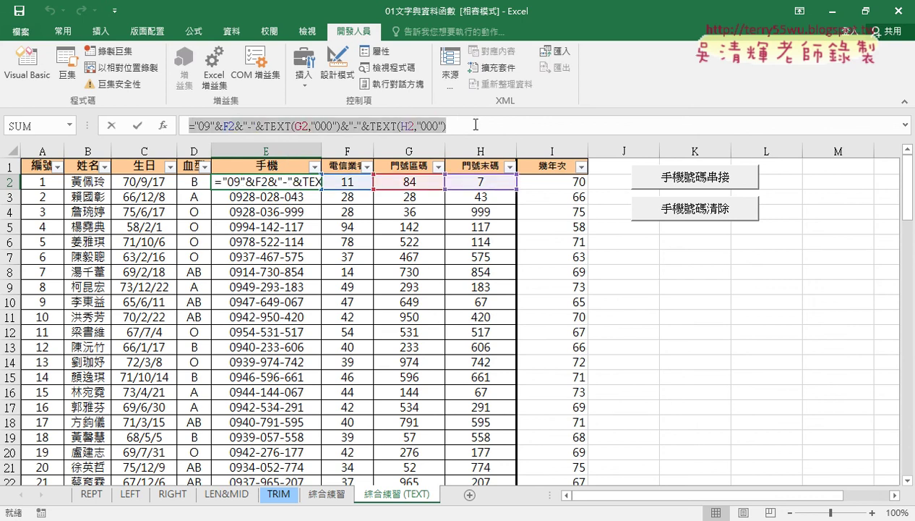
right_click(402, 127)
left_click(437, 150)
left_click(390, 241)
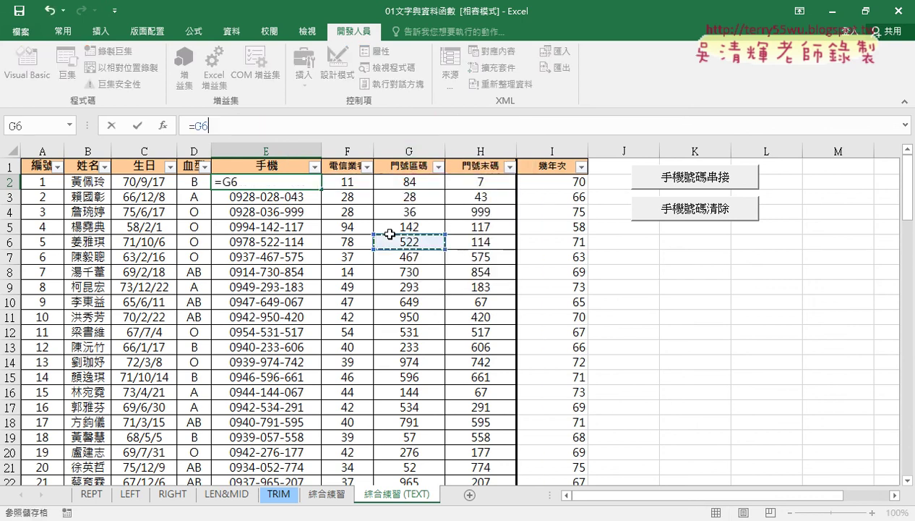
key("Escape")
Try the clearing macro (it errors), then delete E2 down to the end of the phone column.
left_click(640, 252)
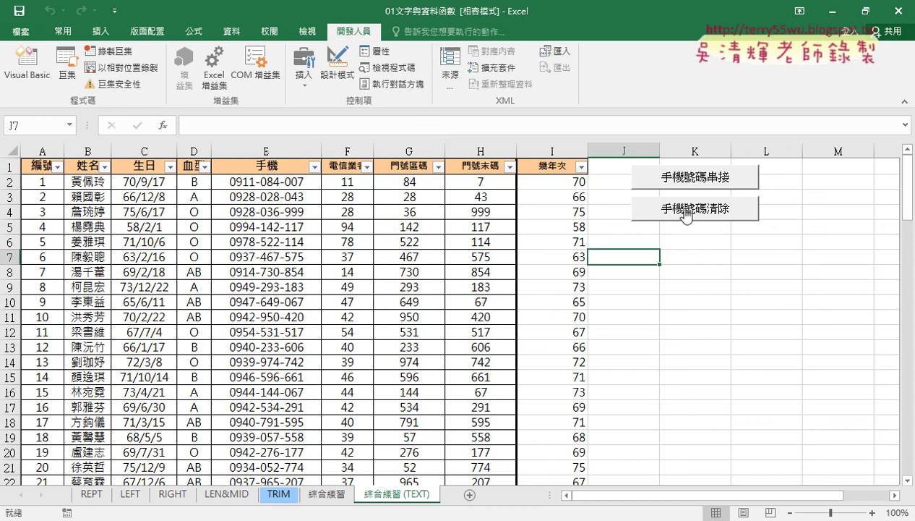
left_click(685, 214)
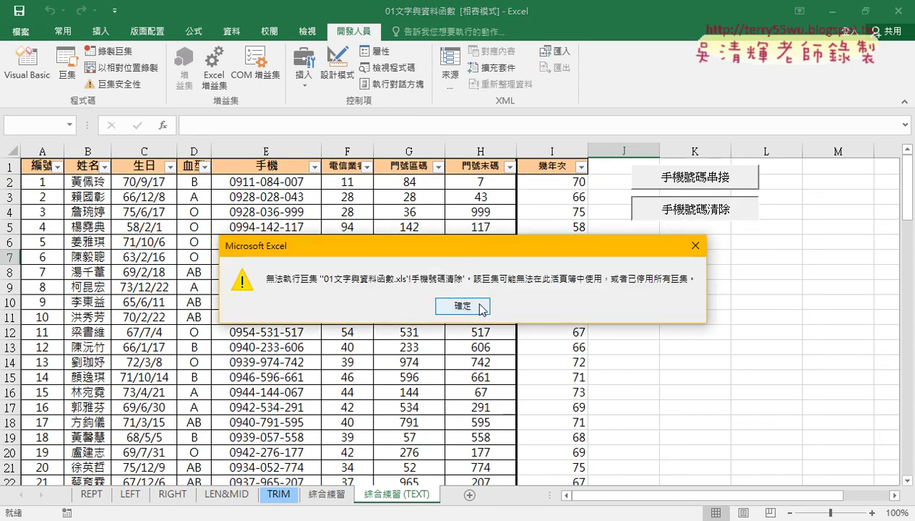
left_click(479, 309)
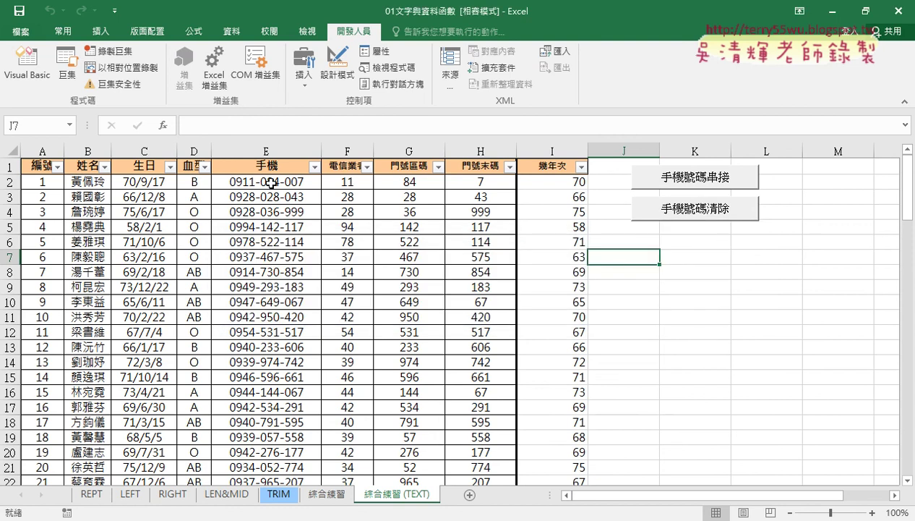
left_click(271, 183)
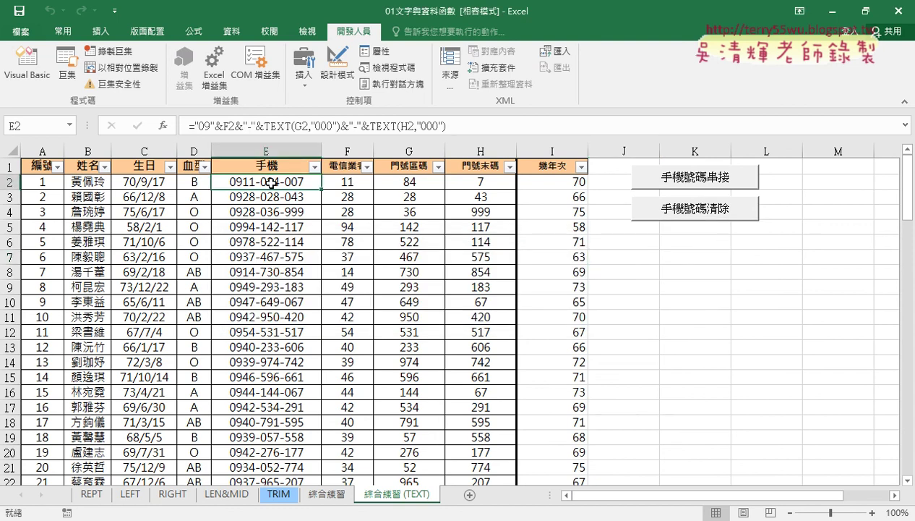
key("ctrl+shift+Down")
key("Delete")
scroll(270, 183, "up", 20)
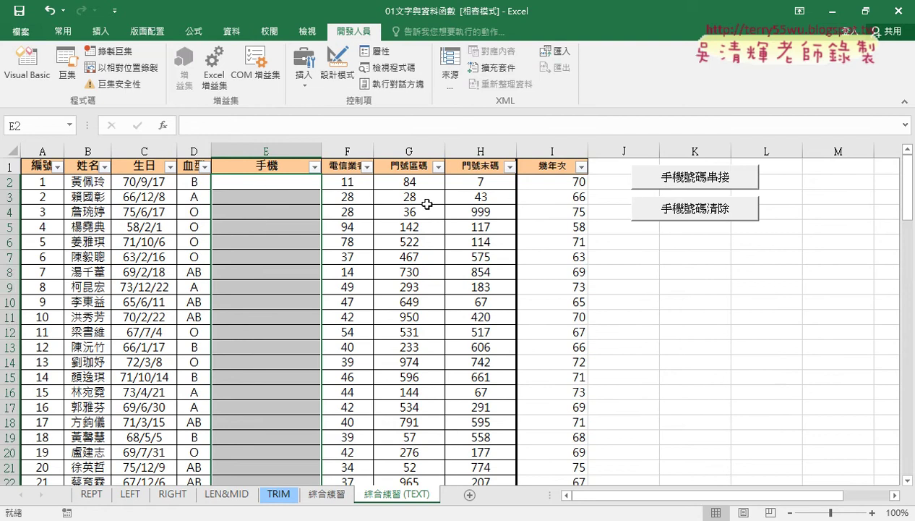
Paste the copied phone-number formula back into E2 and confirm it.
left_click(288, 186)
left_click(239, 126)
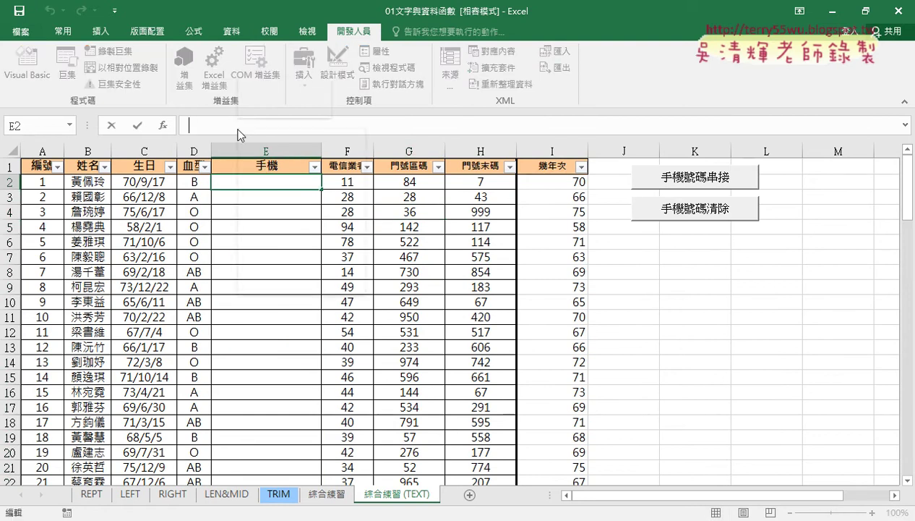
right_click(238, 130)
left_click(265, 186)
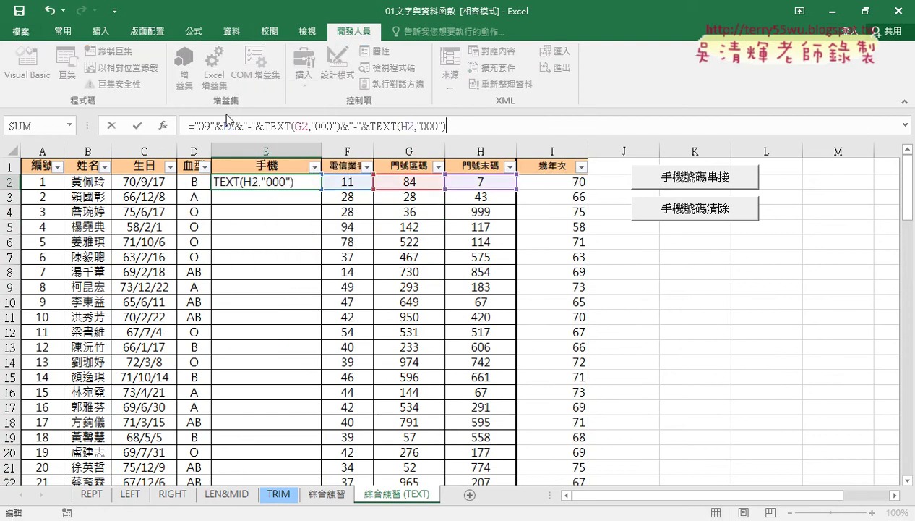
left_click(139, 126)
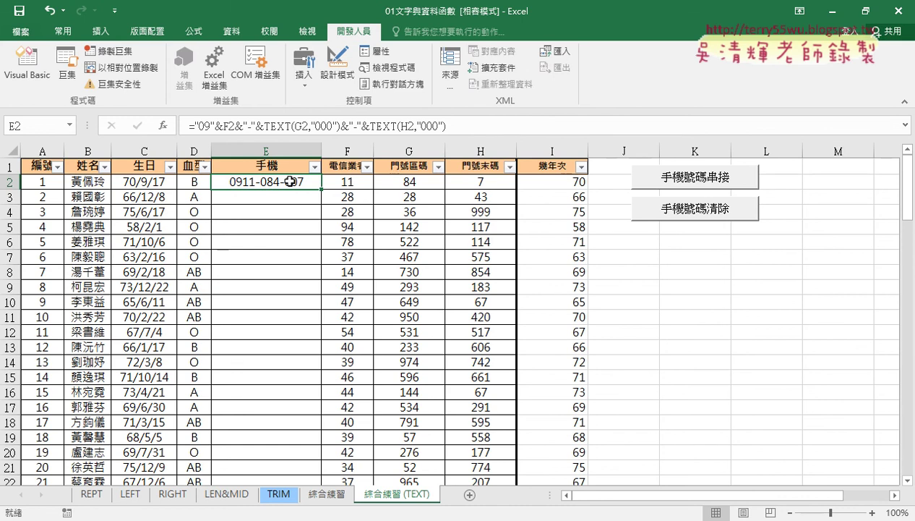
Reopen the VBA editor and move it lower left, keeping the 手機號碼串接 and 手機號碼清除 buttons visible.
left_click(27, 66)
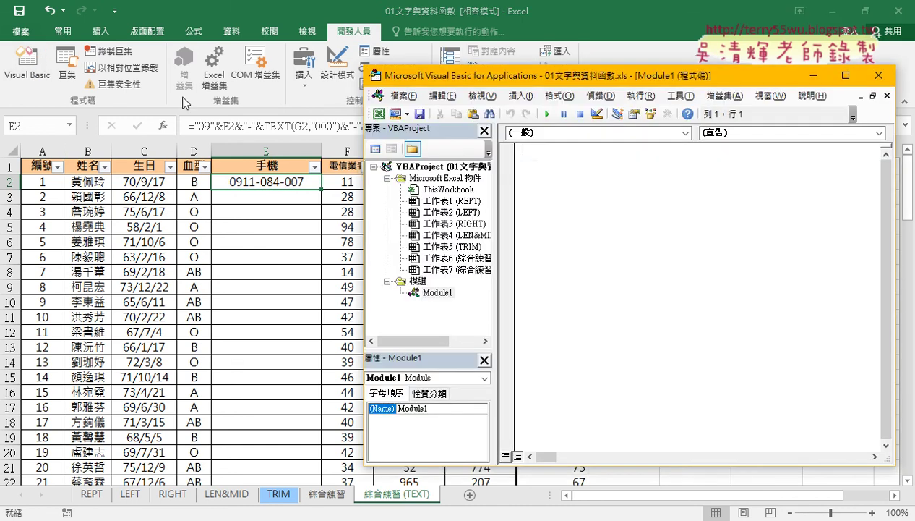
left_click_drag(631, 75, 365, 75)
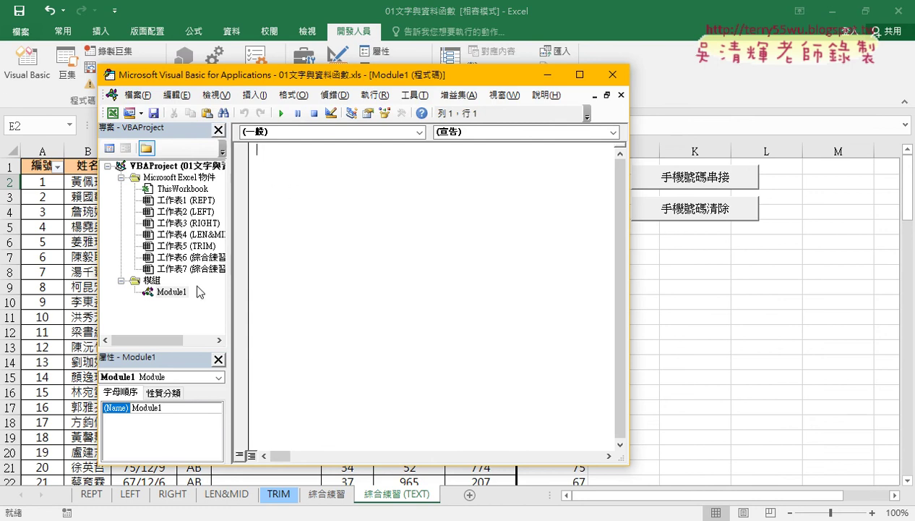
left_click_drag(309, 80, 450, 81)
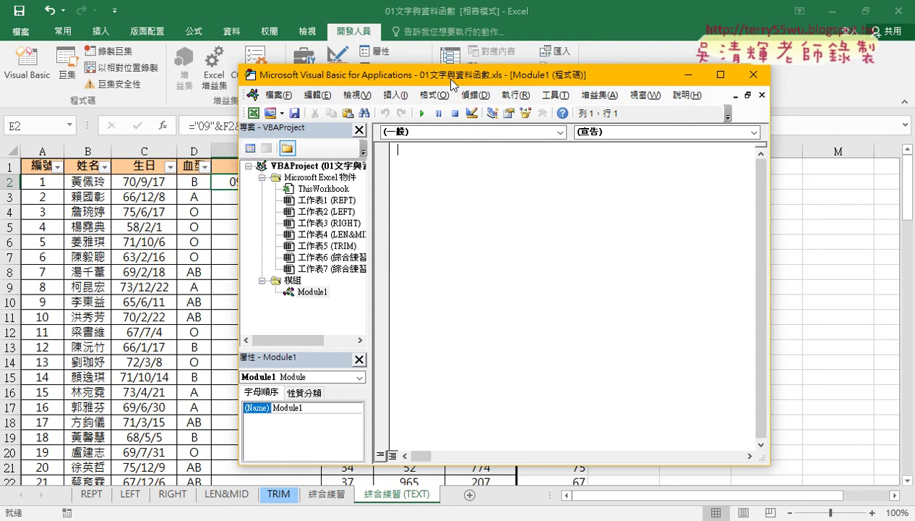
left_click_drag(451, 81, 325, 89)
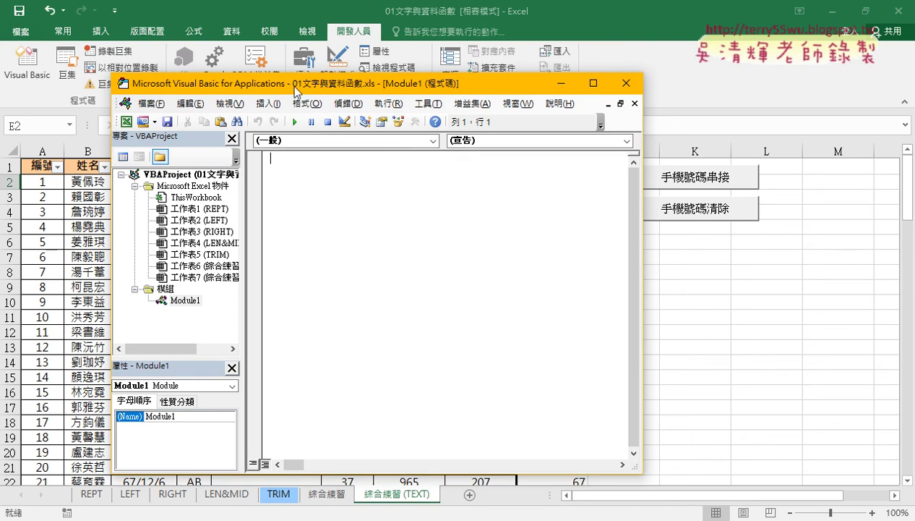
left_click_drag(304, 84, 274, 91)
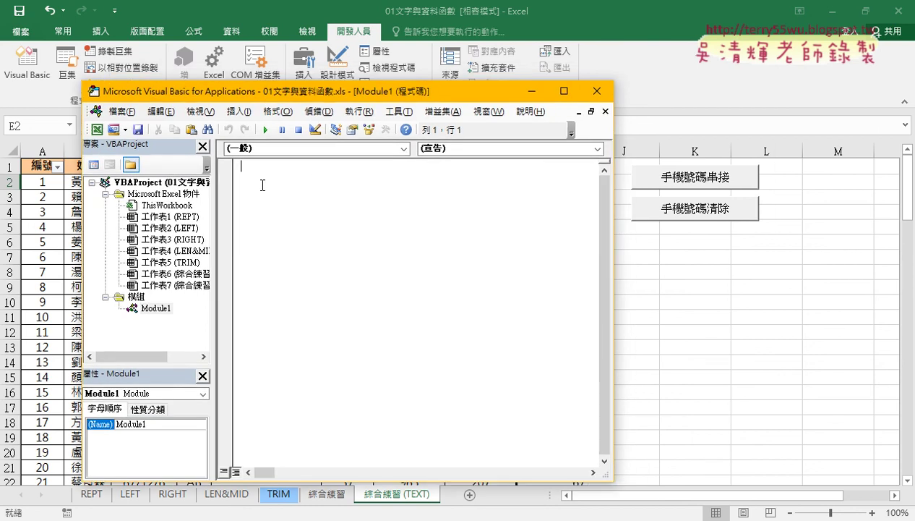
Type the header 'sub 門號_公式', correcting typos, to create Sub 門號_公式() and End Sub.
type("ㄙsu")
type("b")
type("們")
type("號")
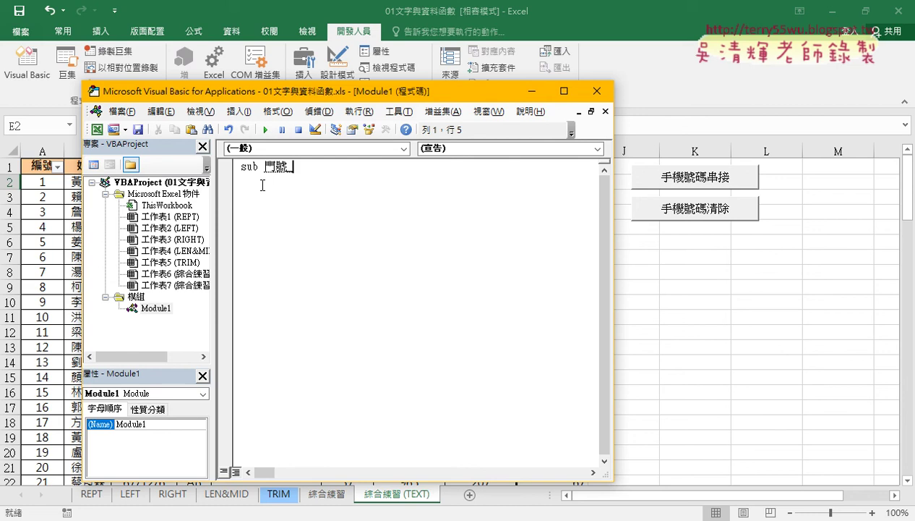
key("Return")
type("-")
key("BackSpace")
type("_")
key("BackSpace")
type("_公")
type("式")
key("Return")
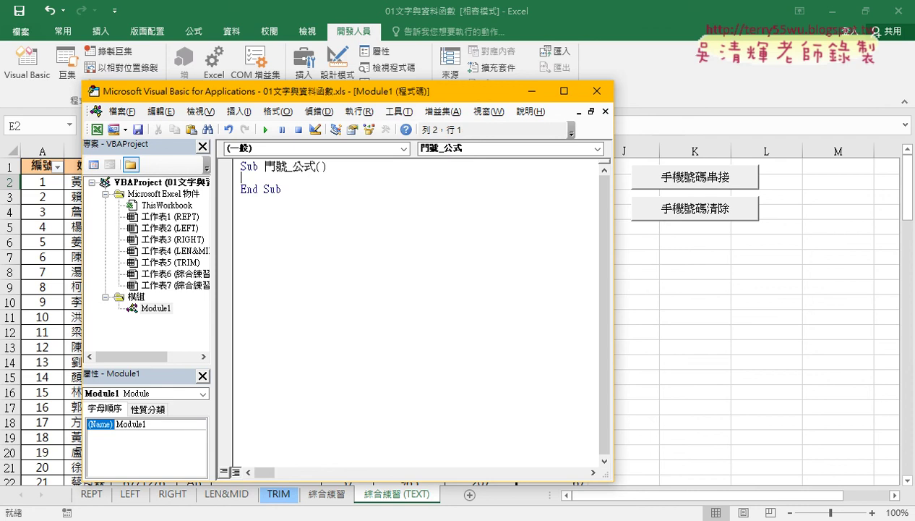
Indent the blank line inside the 門號_公式 procedure with a Tab.
left_click_drag(316, 167, 329, 168)
left_click(235, 189)
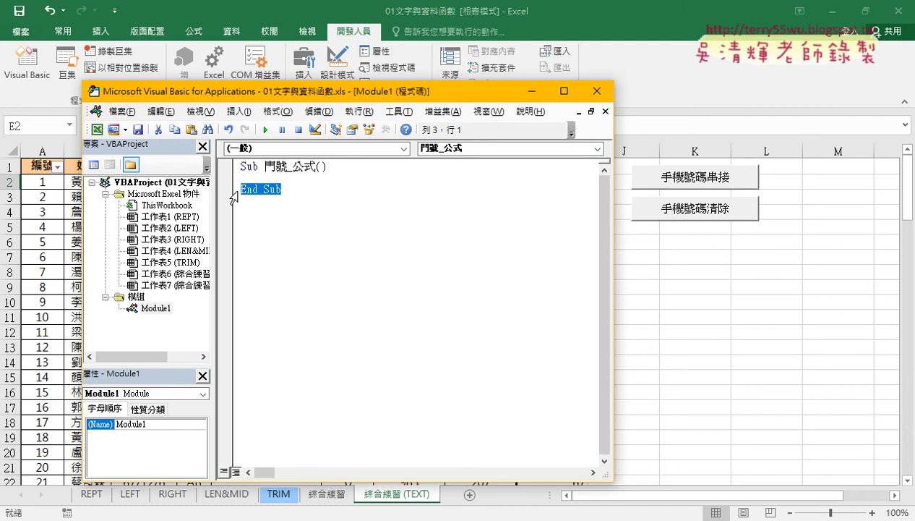
key("Up")
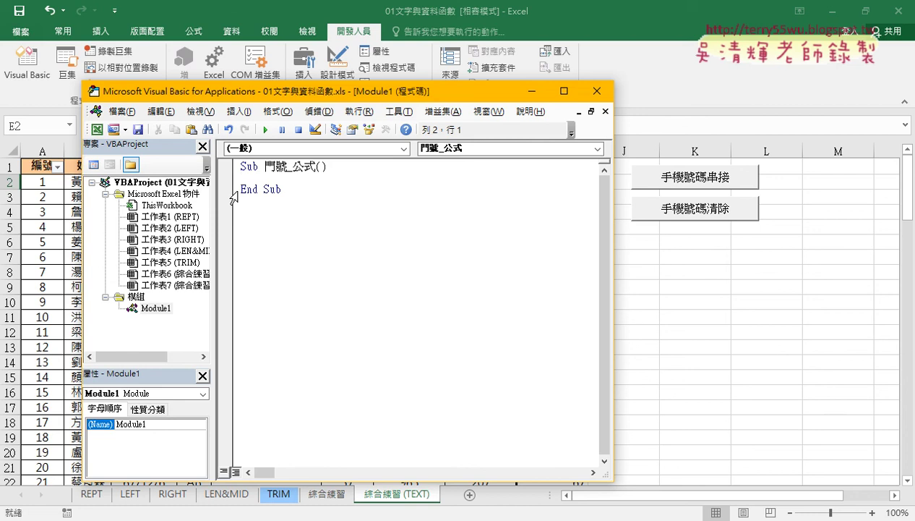
key("Tab")
left_click_drag(289, 97, 565, 97)
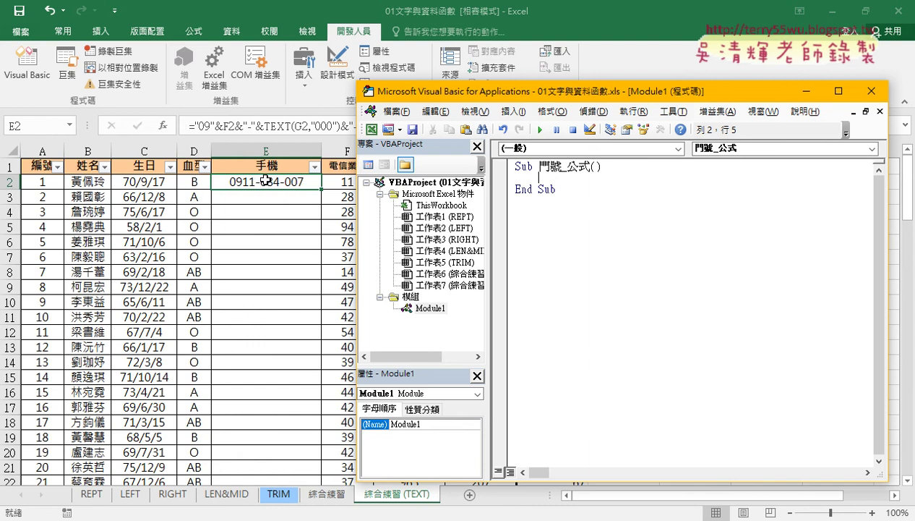
mouse_move(459, 96)
left_mouse_down()
mouse_move(434, 127)
mouse_move(445, 155)
left_mouse_up()
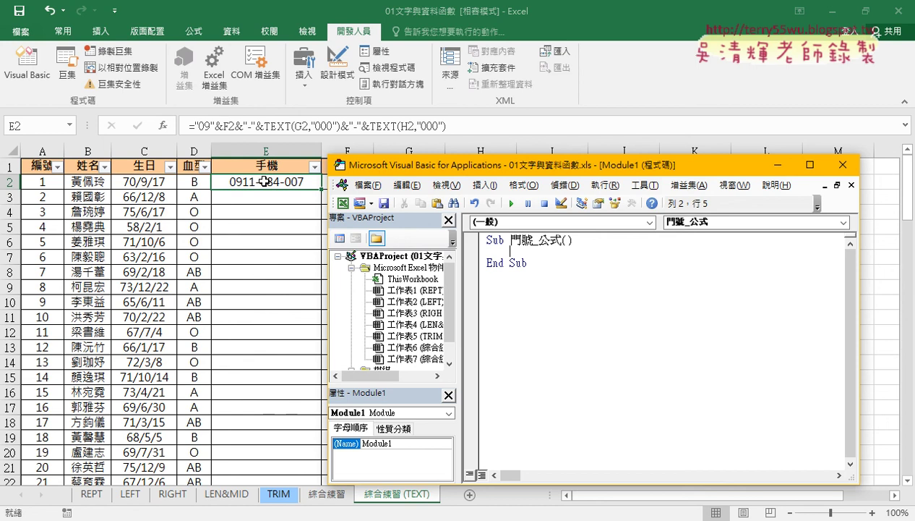
Type cells(2,5), then replace the 5 with the quoted column letter "E".
type("c")
type("ells")
type("(")
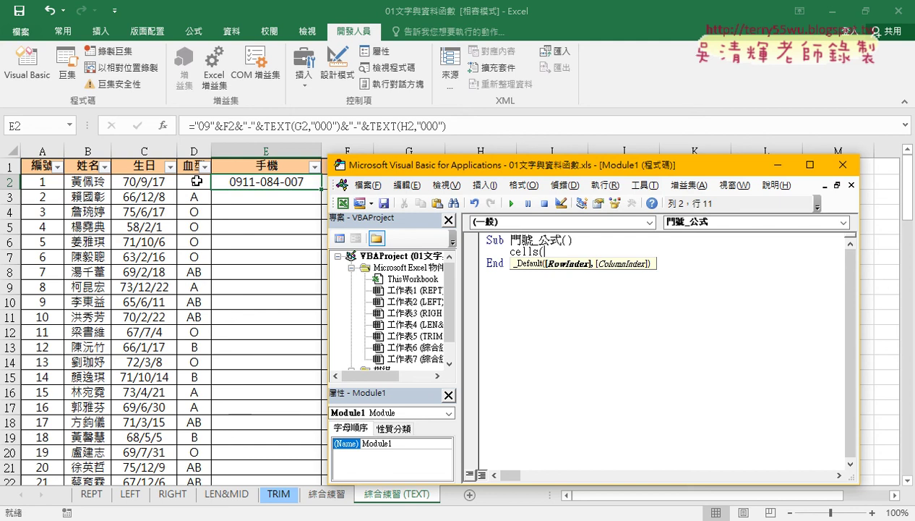
type("2")
type(",")
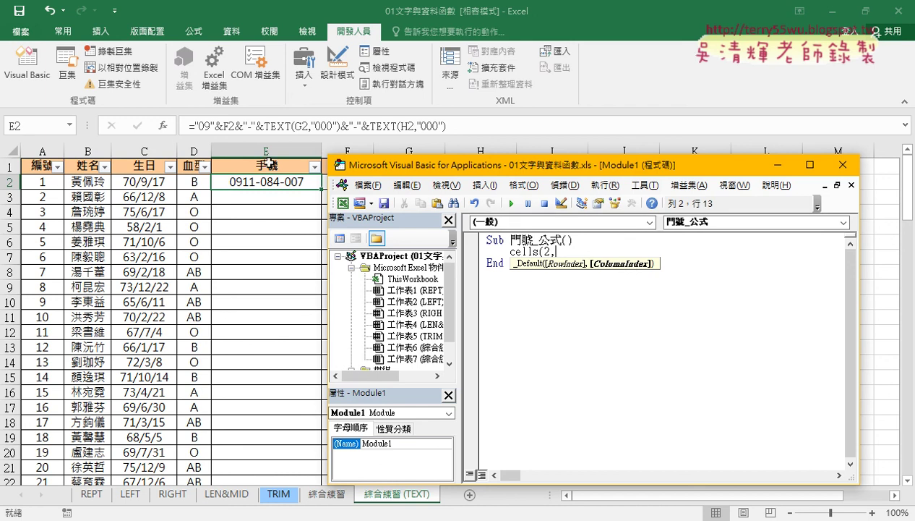
type("5")
type(")")
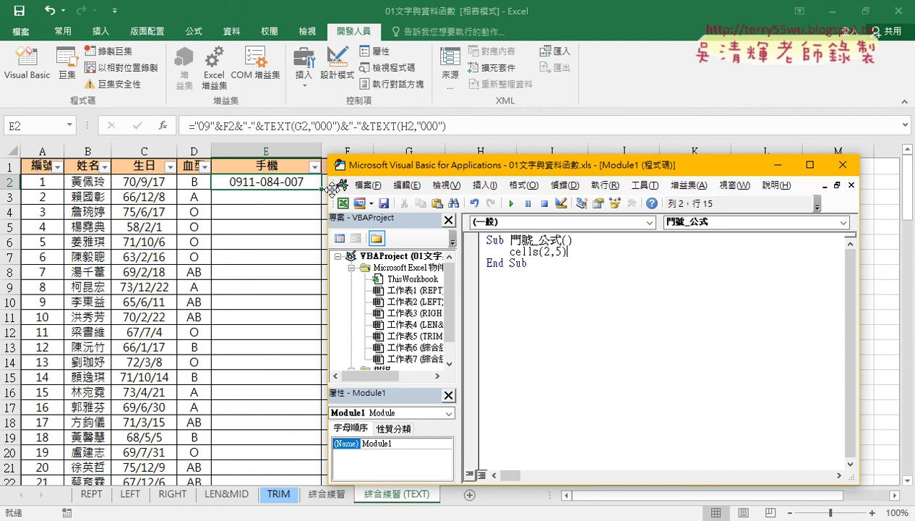
key("Left")
key("BackSpace")
type("\"\"")
key("Left")
type("E")
Append = "" to the Cells(2, "E") line and place the cursor inside the empty quotes.
left_click(579, 252)
type("=")
type("\"\"")
key("Down")
key("Up")
key("Right")
key("Right")
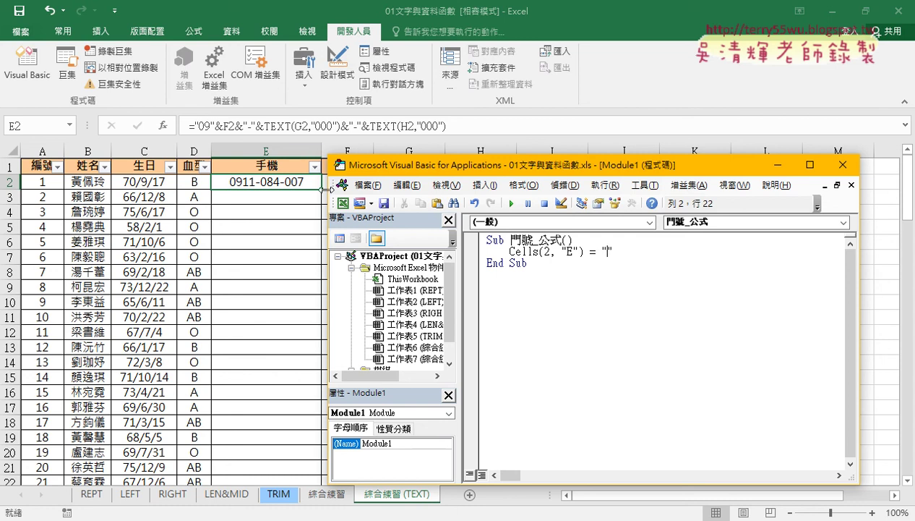
left_click_drag(614, 252, 598, 252)
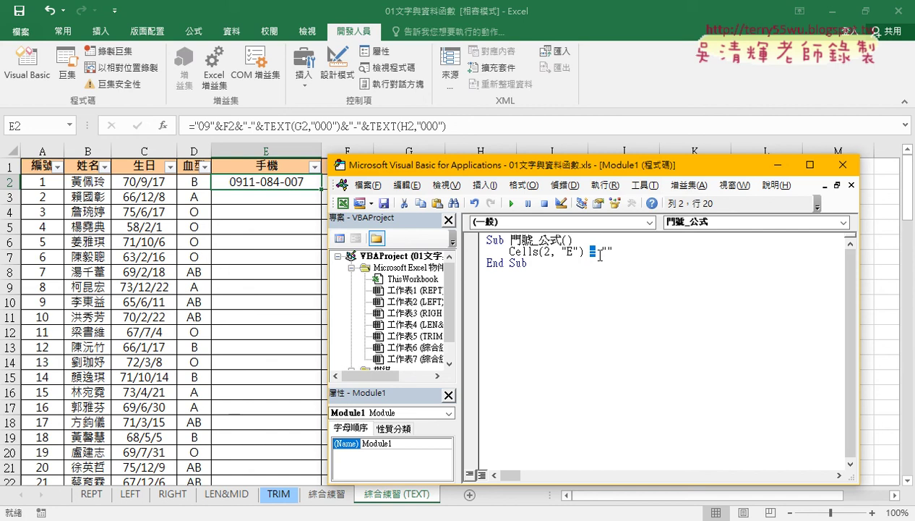
type("=")
key("Right")
key("Right")
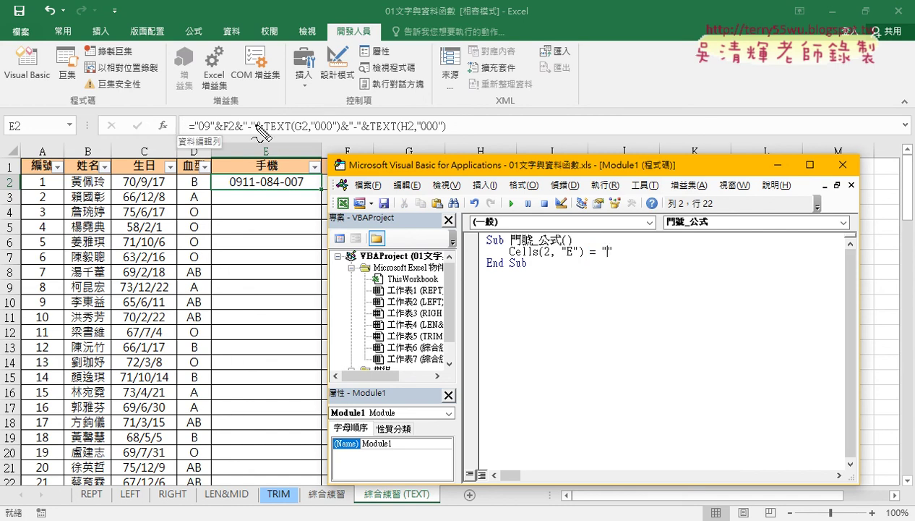
mouse_move(471, 134)
left_mouse_down()
mouse_move(467, 118)
mouse_move(460, 133)
mouse_move(519, 145)
mouse_move(611, 233)
mouse_move(555, 276)
mouse_move(571, 258)
left_mouse_up()
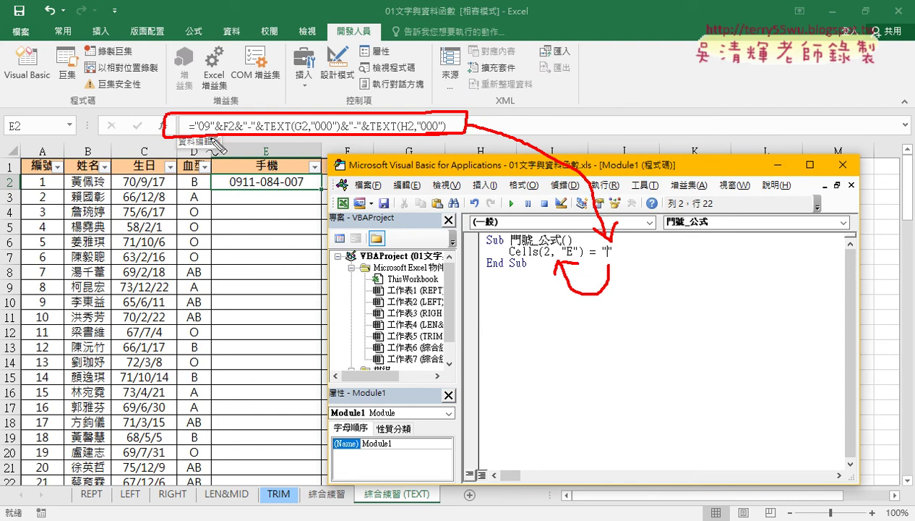
left_click_drag(193, 128, 215, 129)
left_click_drag(602, 257, 610, 256)
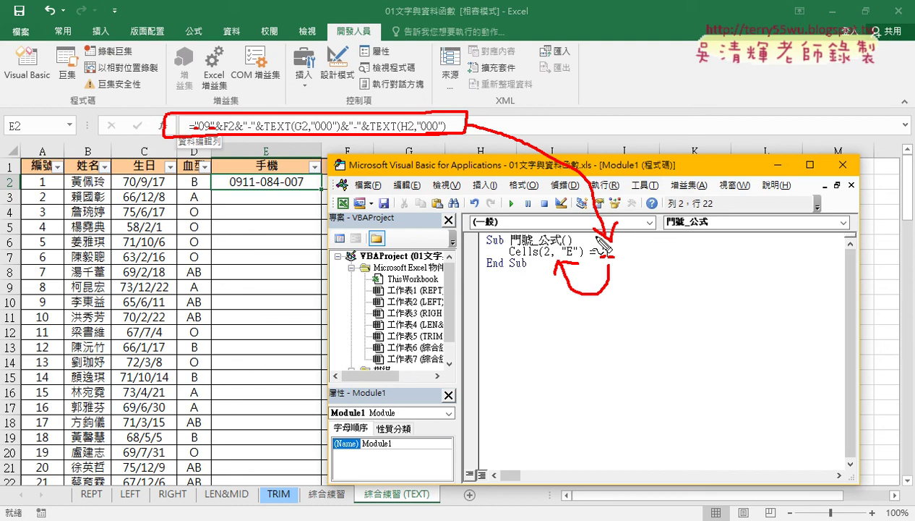
type("\"\"")
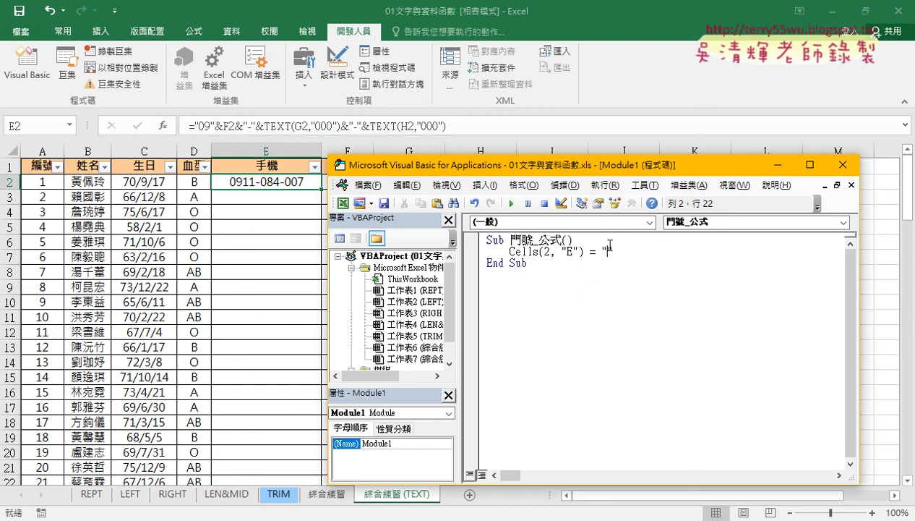
left_click_drag(613, 252, 509, 251)
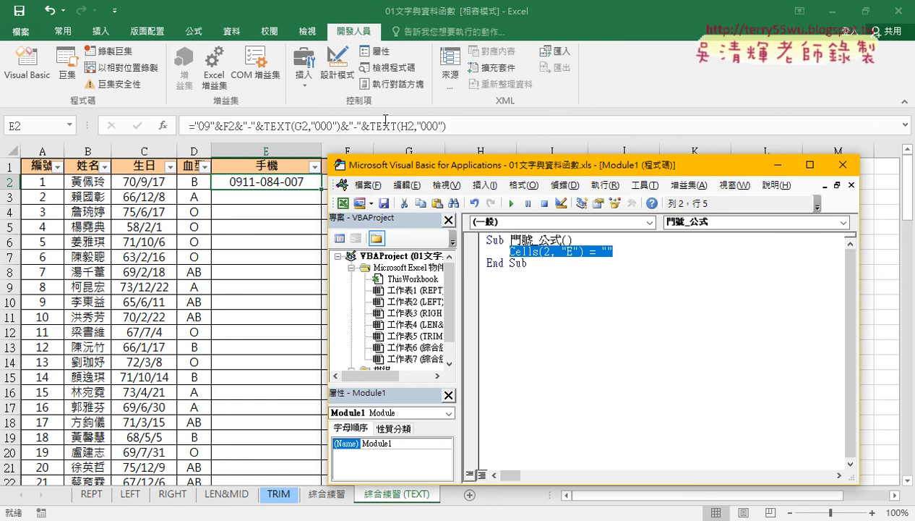
Copy the phone-number formula from cell E2's formula bar.
left_click_drag(450, 127, 188, 126)
right_click(273, 127)
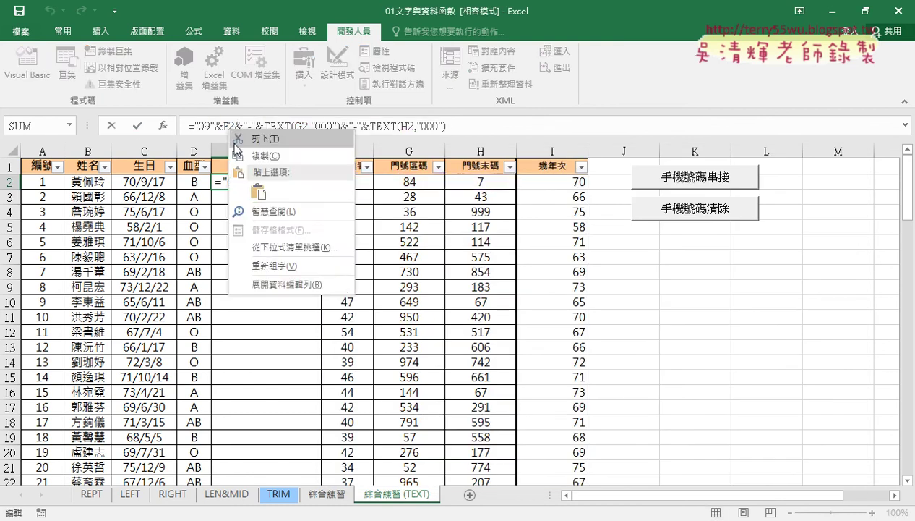
left_click(289, 151)
Paste the copied E2 formula into a new Windows Notepad note.
key("super")
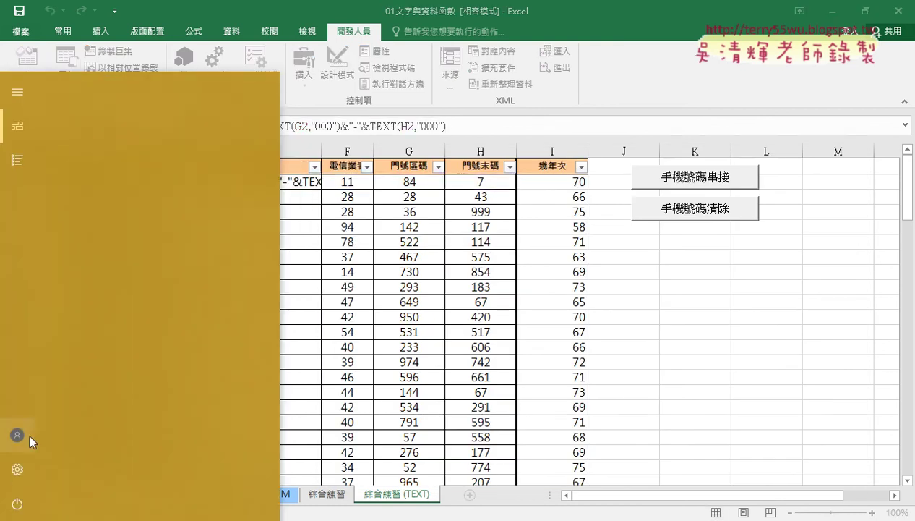
left_click(18, 161)
scroll(159, 397, "down", 2)
scroll(160, 399, "down", 3)
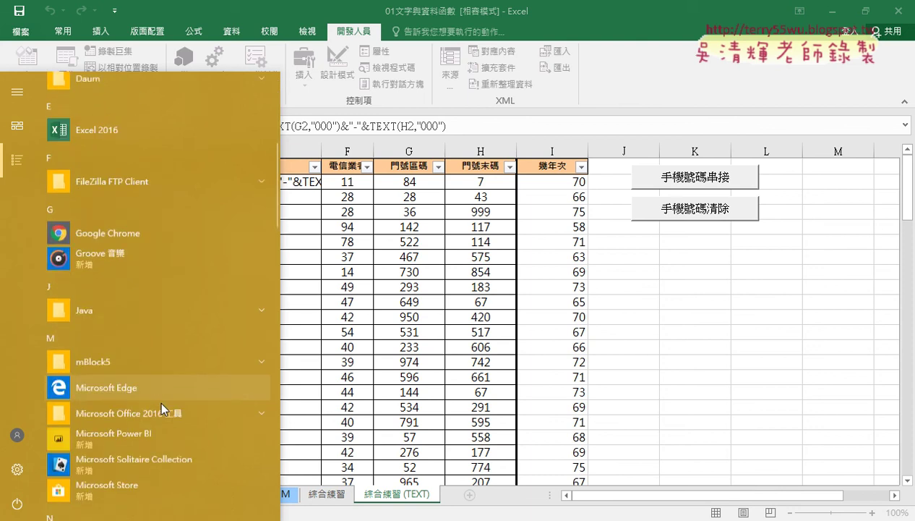
scroll(159, 399, "down", 5)
scroll(159, 399, "down", 3)
scroll(160, 399, "down", 5)
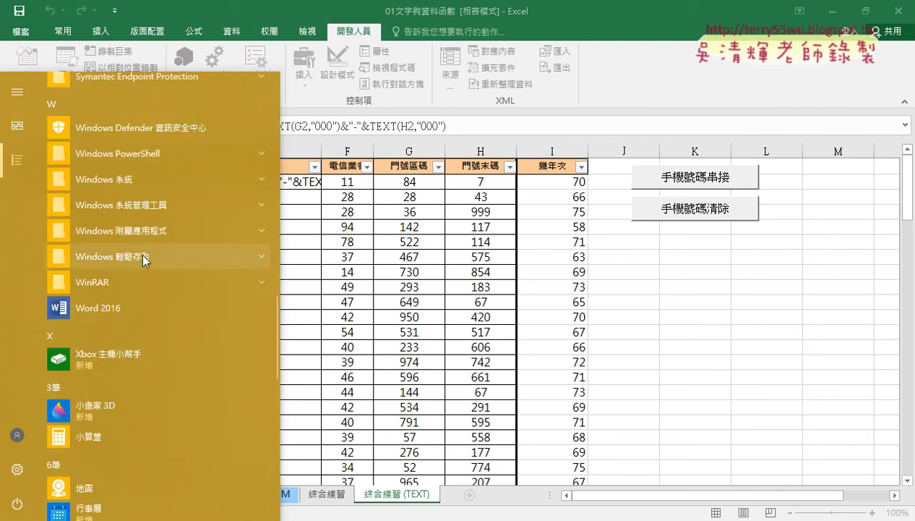
left_click(140, 230)
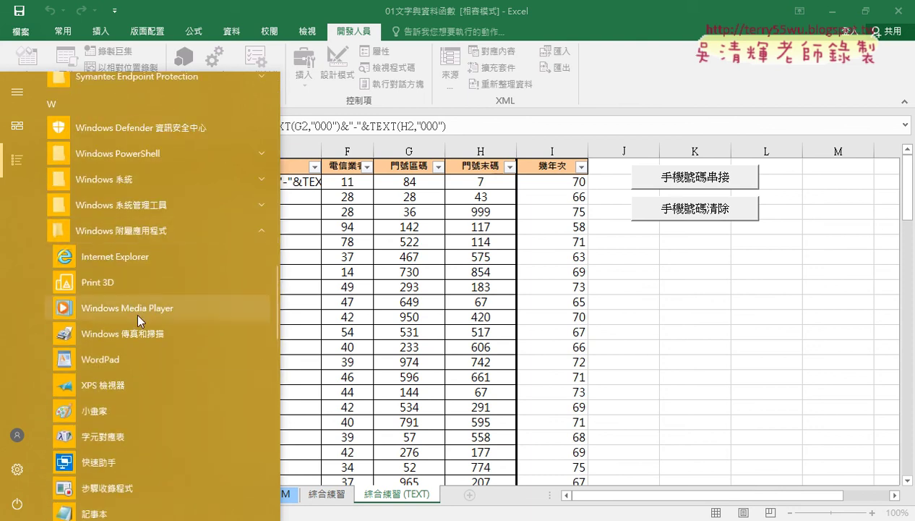
scroll(133, 412, "down", 1)
scroll(123, 398, "down", 3)
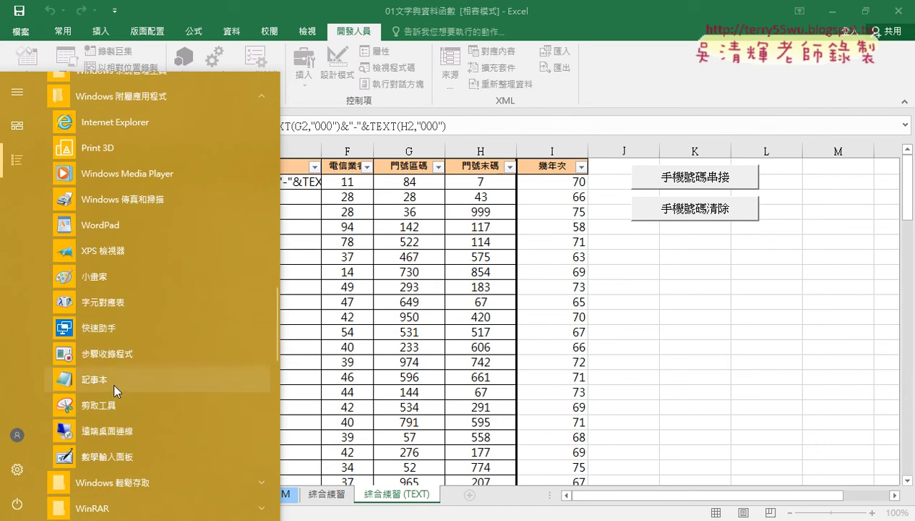
left_click(112, 381)
right_click(222, 245)
left_click(243, 309)
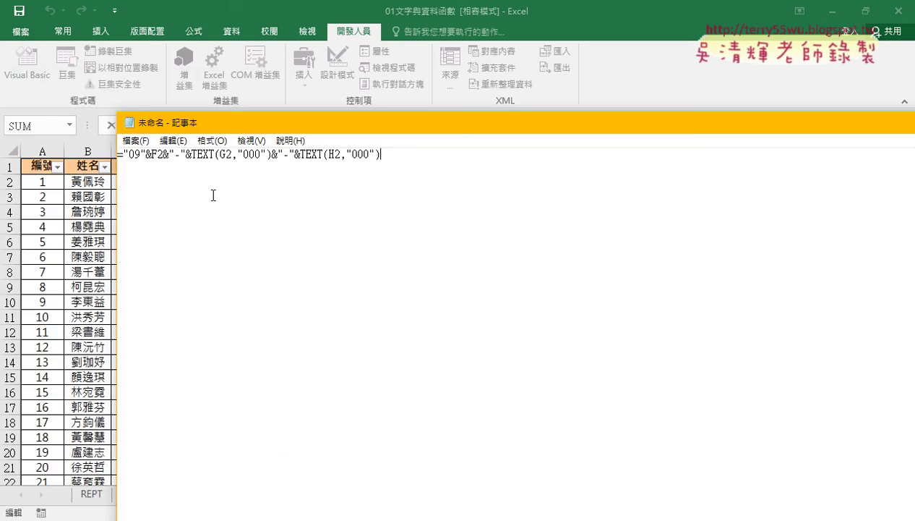
Replace every " with "" in the note, then copy the quote-doubled formula.
left_click(179, 140)
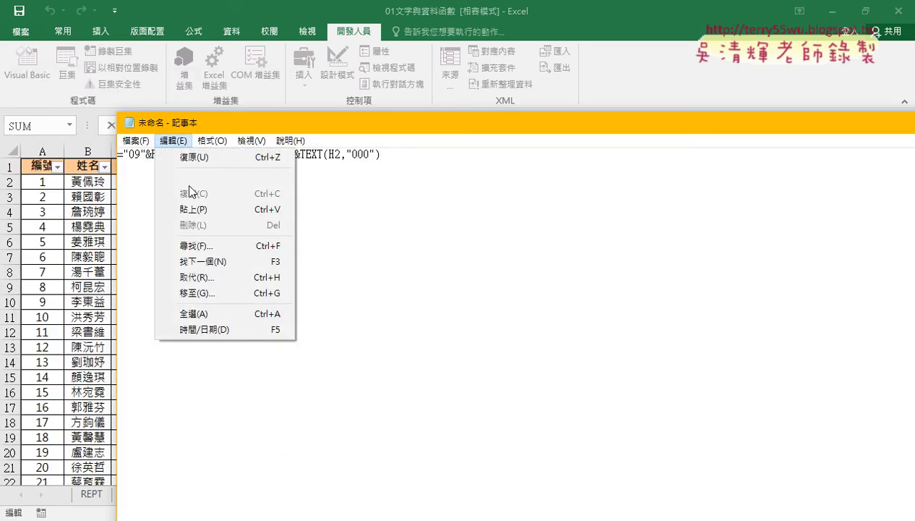
left_click(197, 274)
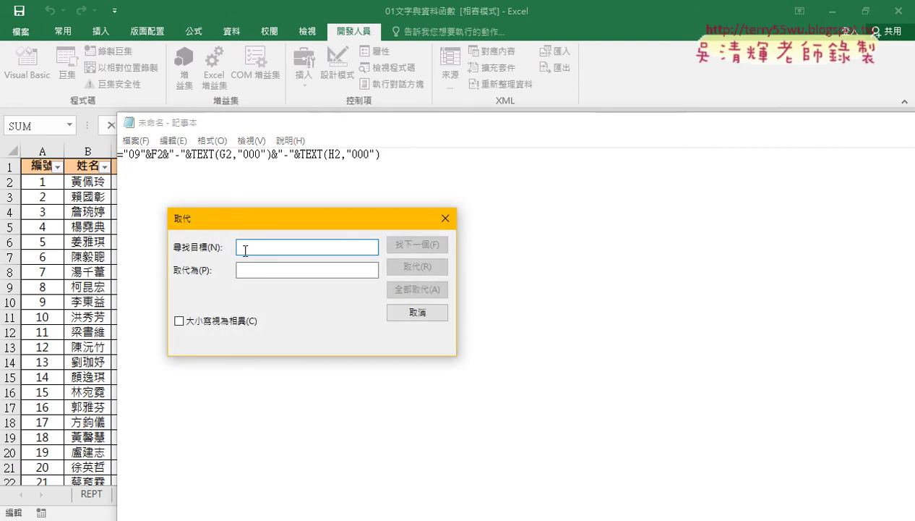
type("\"")
left_click(307, 269)
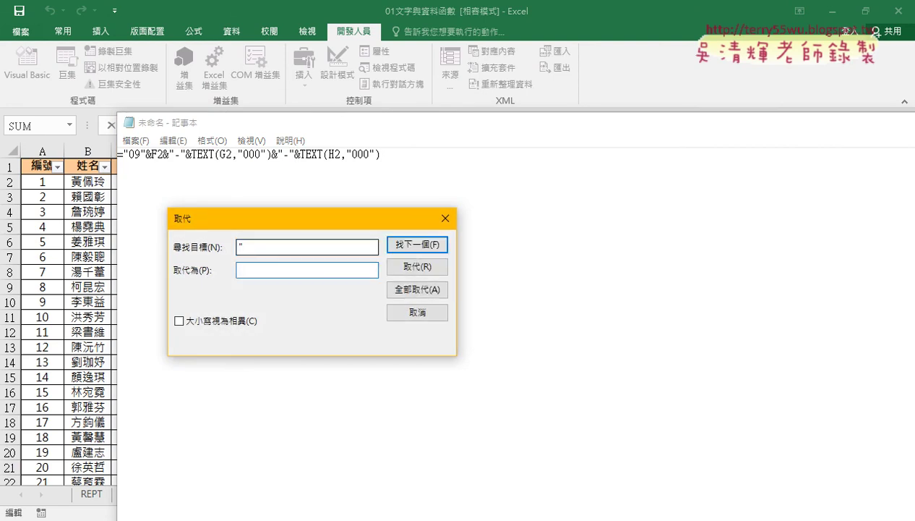
type("\"\"")
left_click(417, 289)
left_click(445, 218)
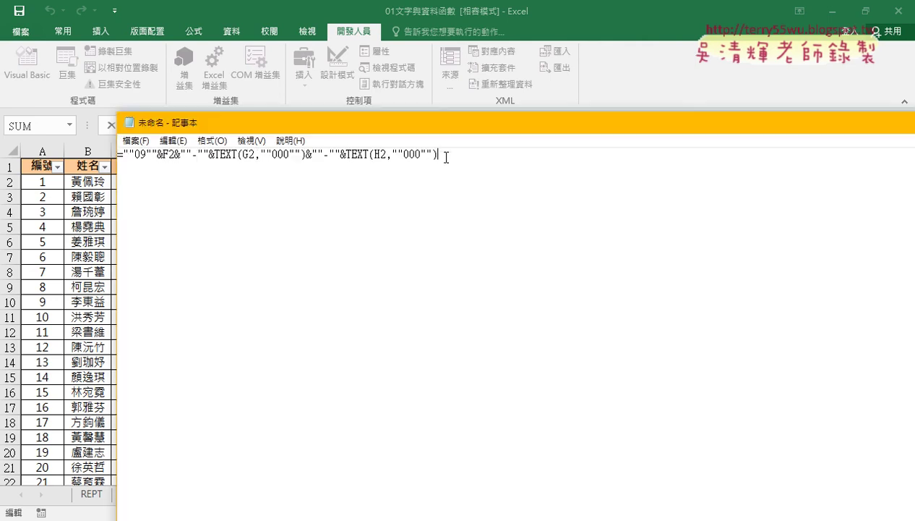
left_click_drag(443, 153, 98, 141)
right_click(189, 158)
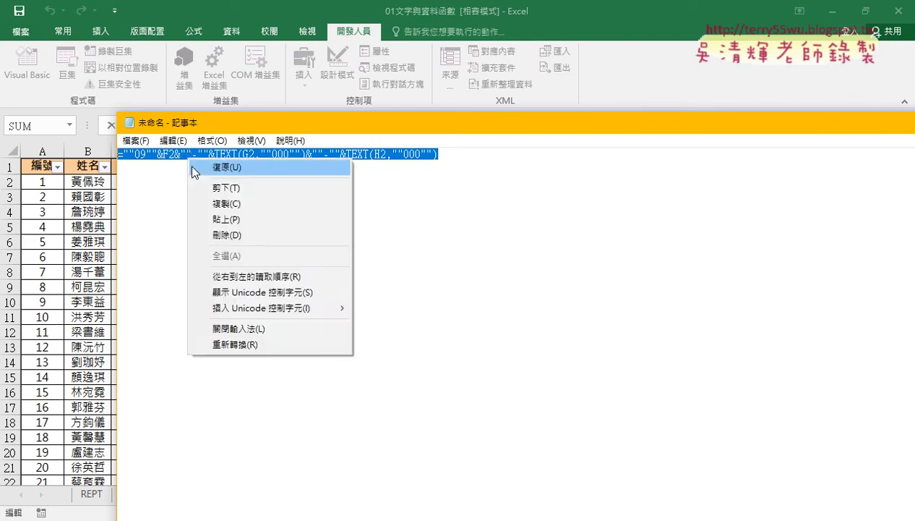
left_click(217, 203)
left_click(307, 517)
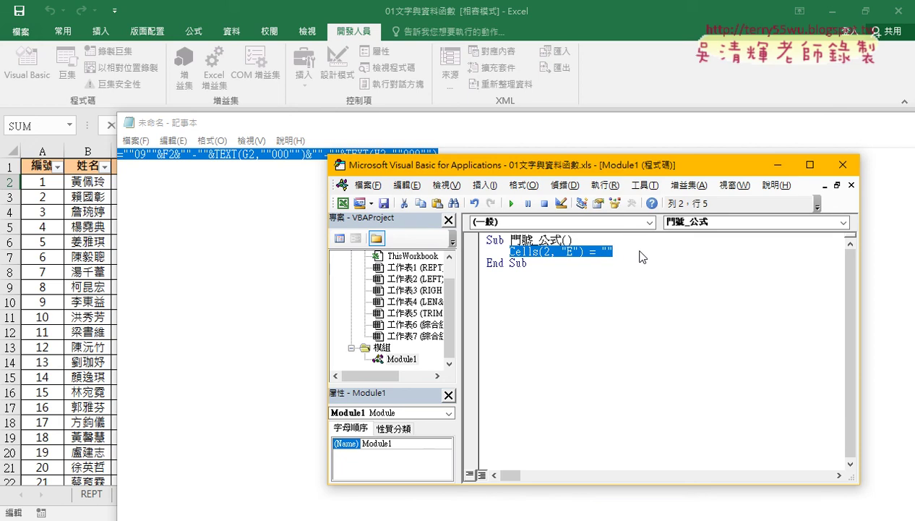
left_click(522, 27)
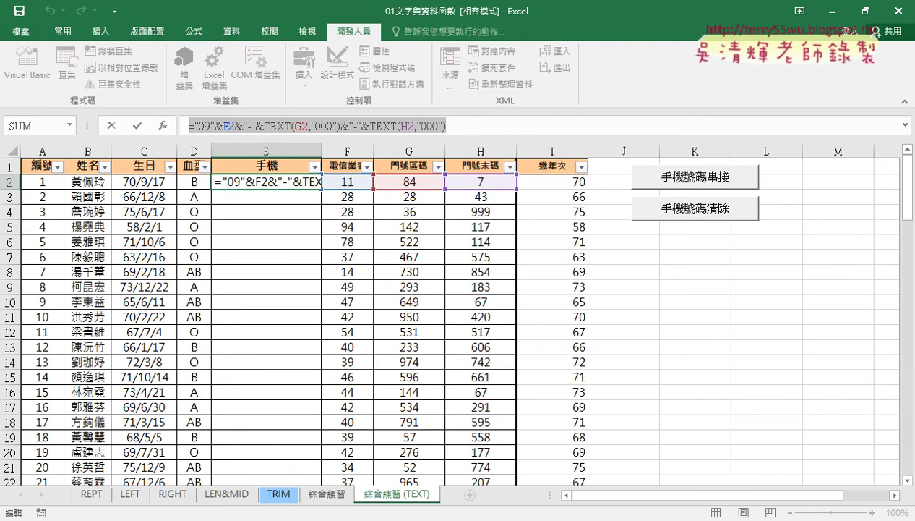
left_click(391, 452)
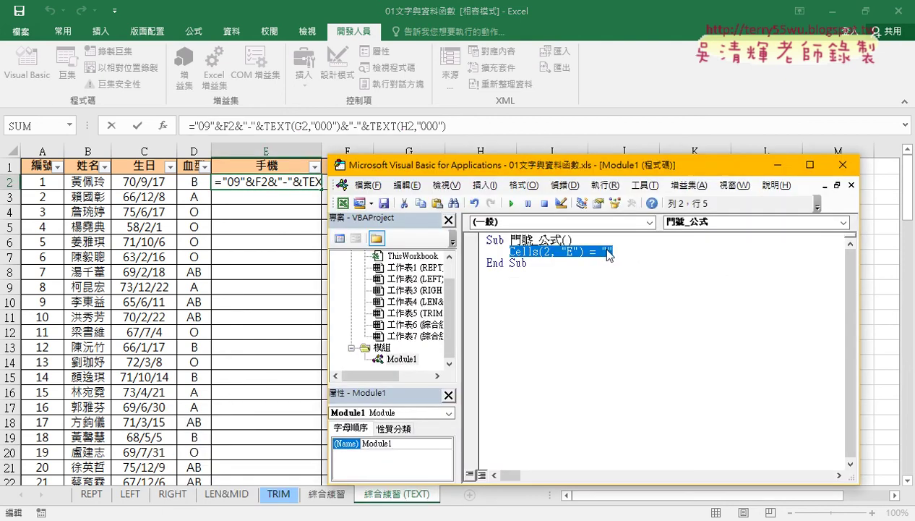
left_click(311, 129)
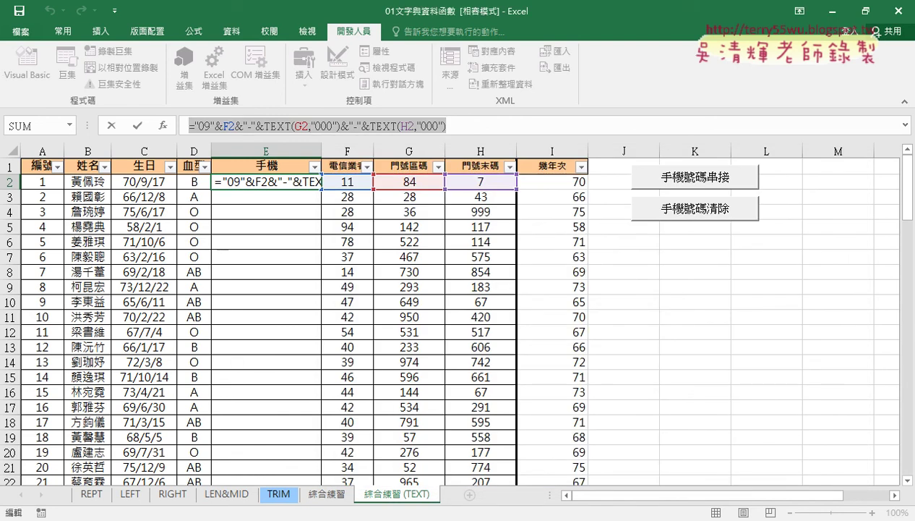
left_click(372, 441)
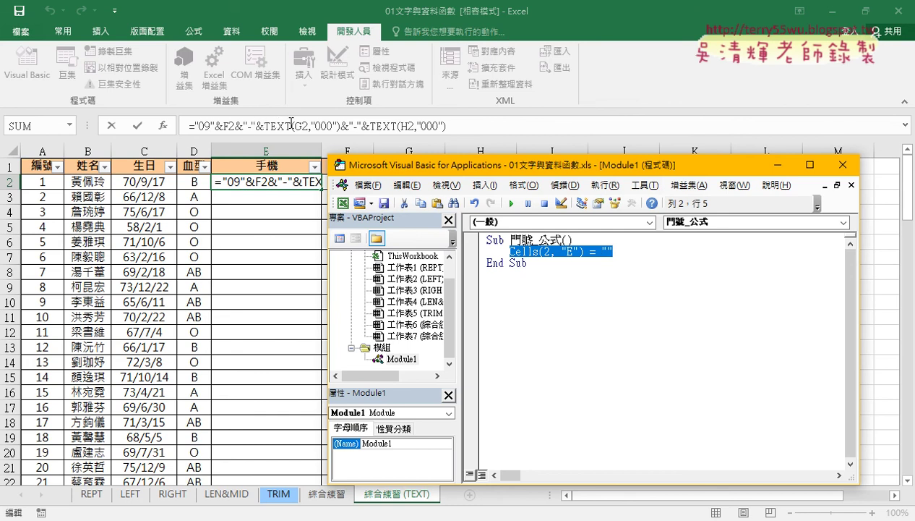
key("alt+F11")
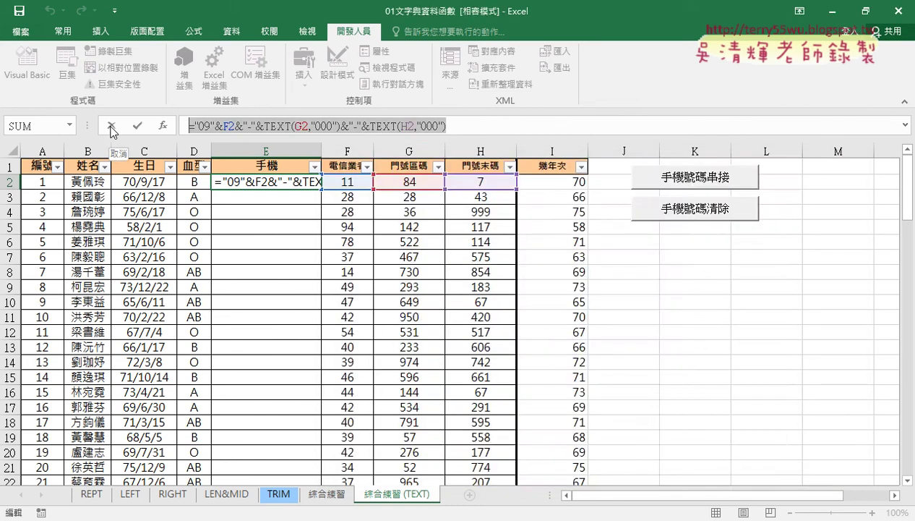
left_click(112, 127)
left_click(363, 447)
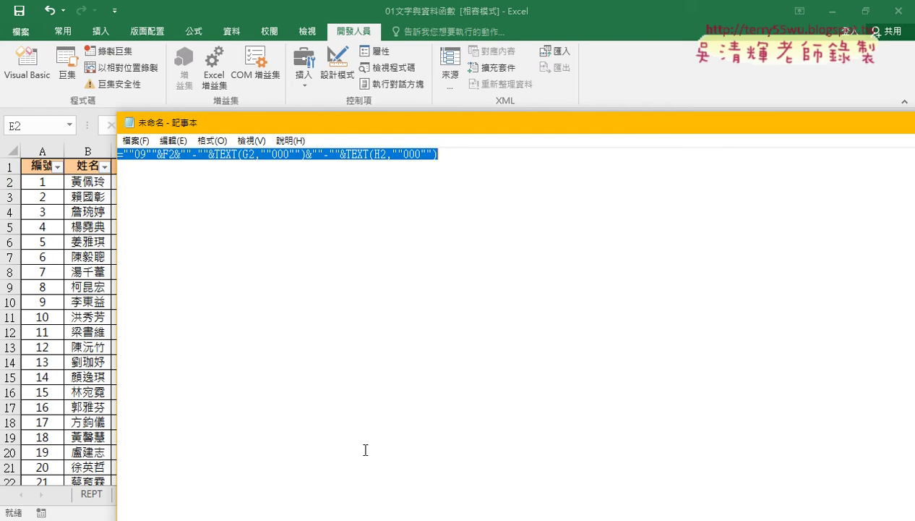
Paste the quote-doubled formula between the empty quotes of the Cells(2, "E") line, then minimize Notepad.
right_click(333, 159)
left_click(347, 199)
left_click(379, 435)
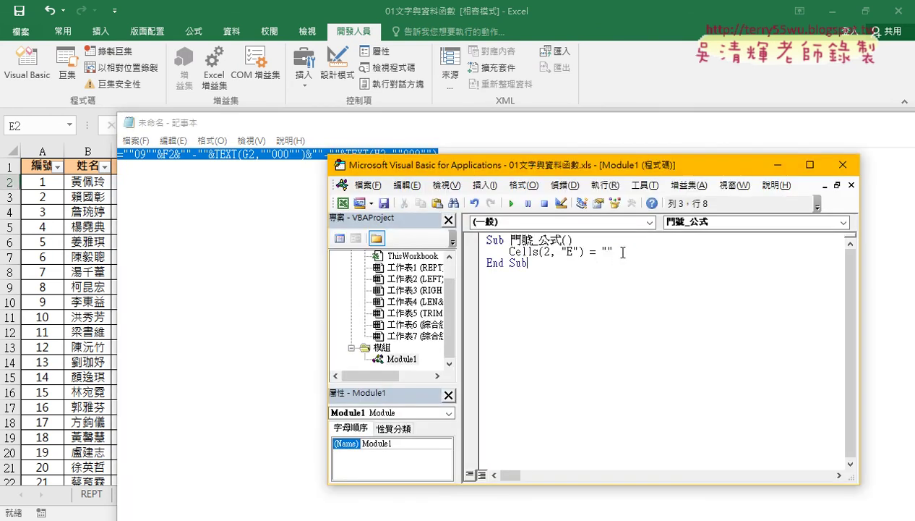
left_click(602, 252)
key("ctrl+v")
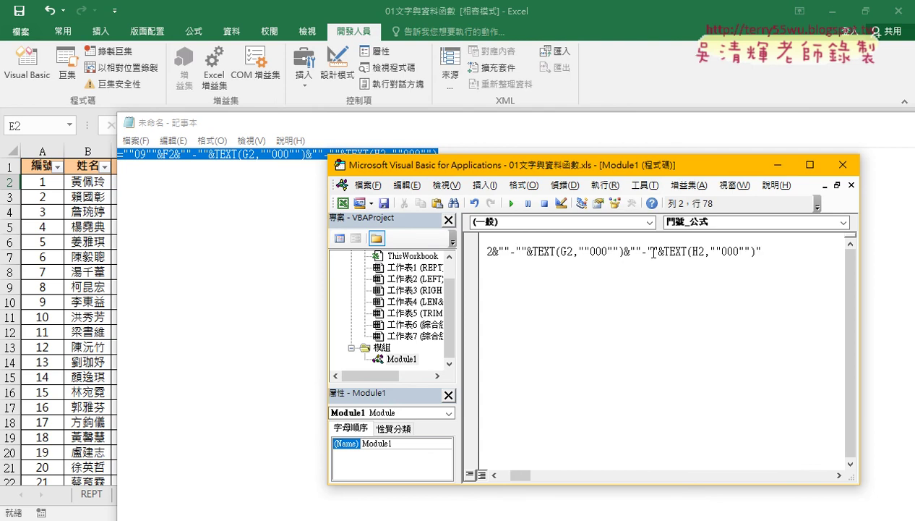
left_click_drag(634, 125, 496, 111)
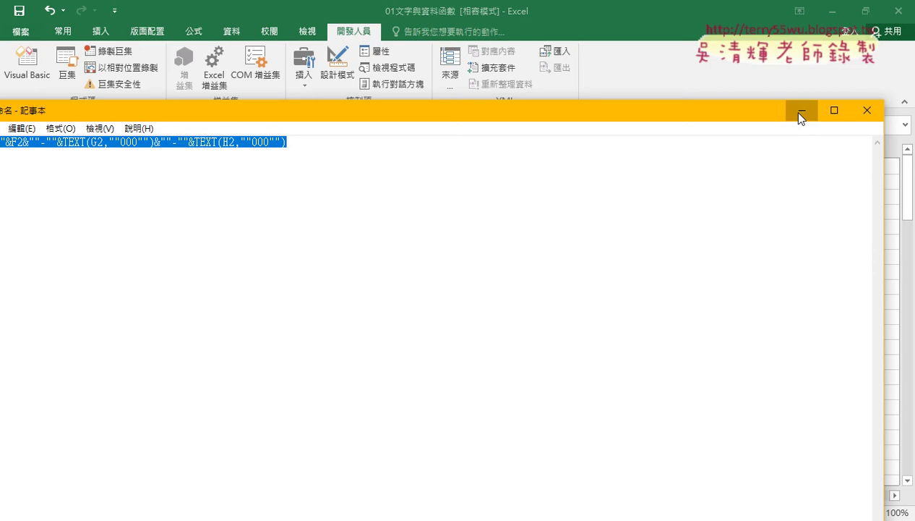
left_click(800, 112)
left_click_drag(531, 475, 514, 477)
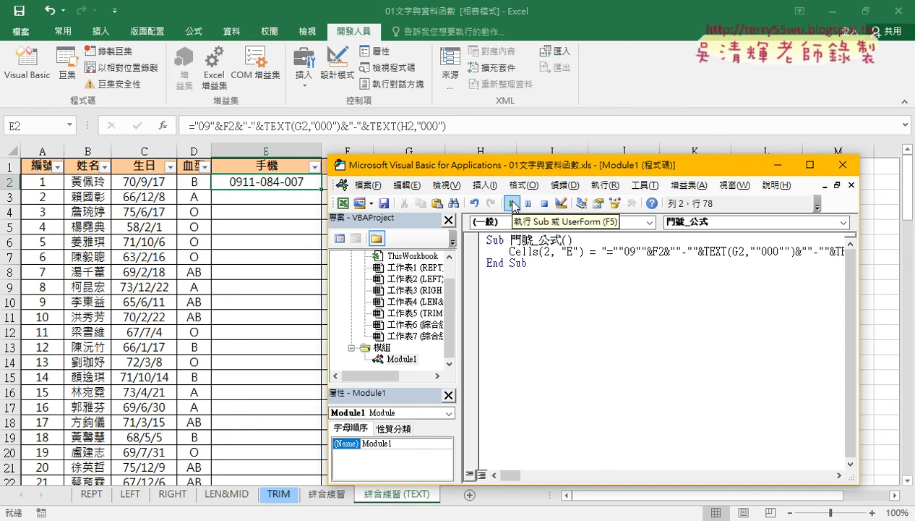
left_click(513, 203)
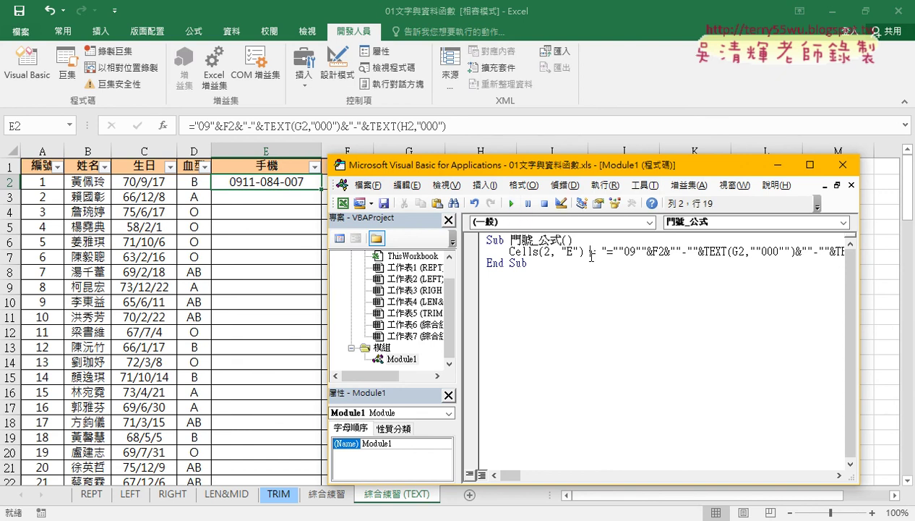
left_click(271, 183)
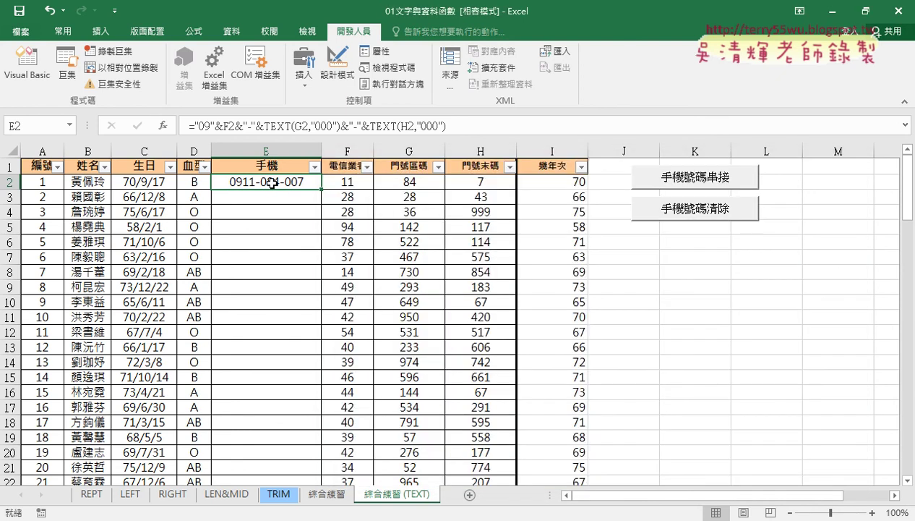
key("Delete")
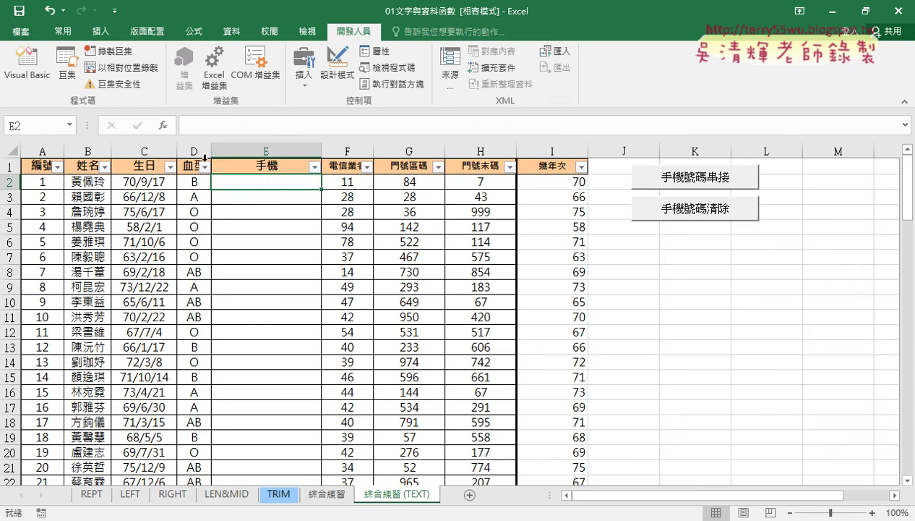
left_click(36, 68)
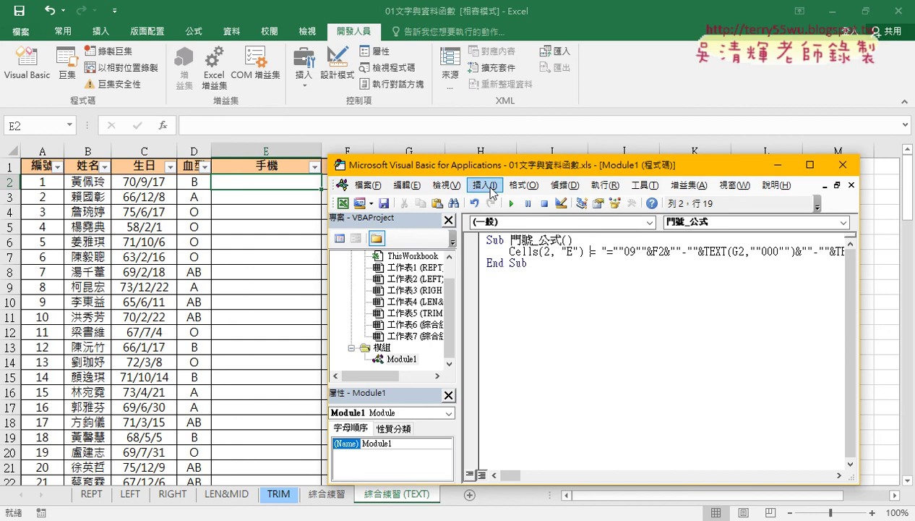
left_click_drag(487, 172, 488, 201)
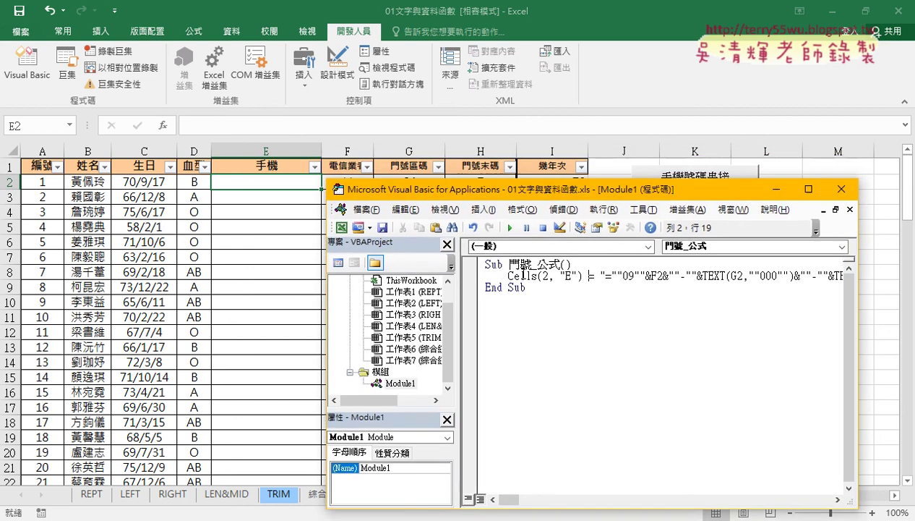
left_click(522, 276)
left_click(511, 228)
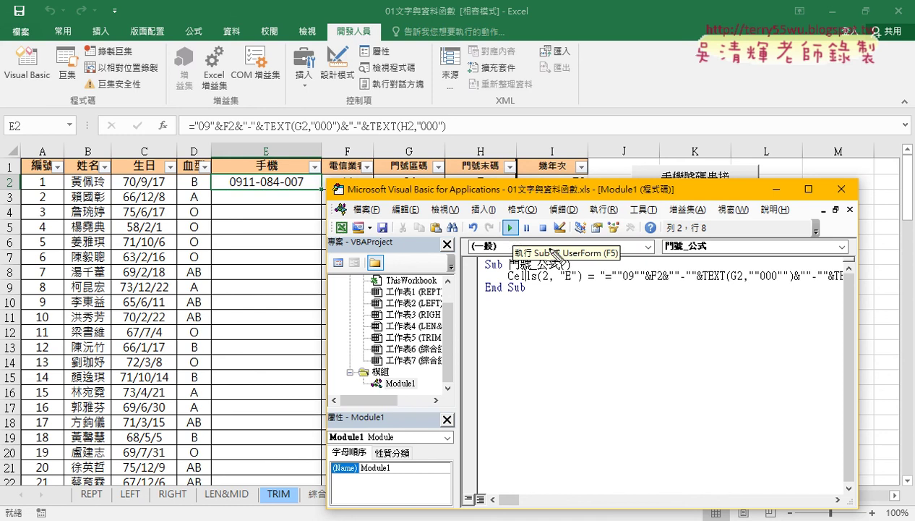
Switch to the Google Docs notes showing the sample 門號_公式 and 清除 subs.
mouse_move(610, 286)
left_mouse_down()
mouse_move(817, 285)
mouse_move(313, 190)
mouse_move(261, 197)
left_mouse_up()
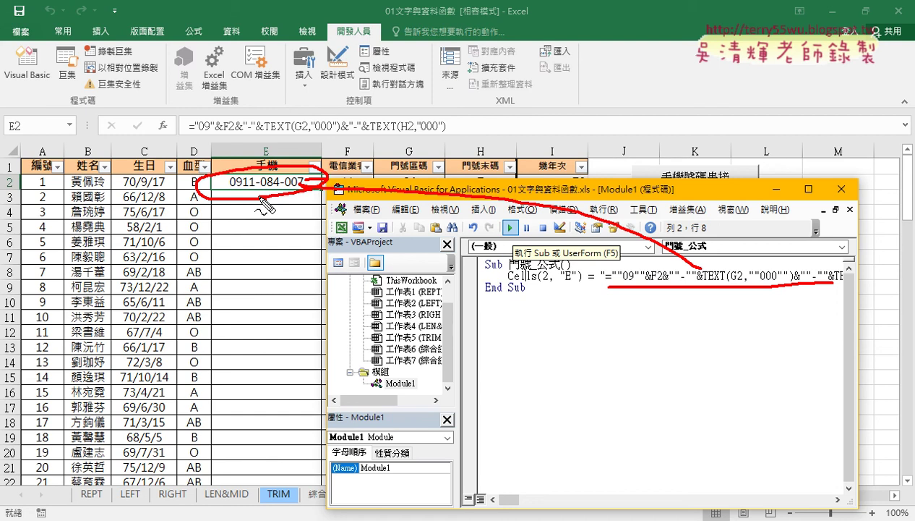
left_click_drag(273, 196, 291, 292)
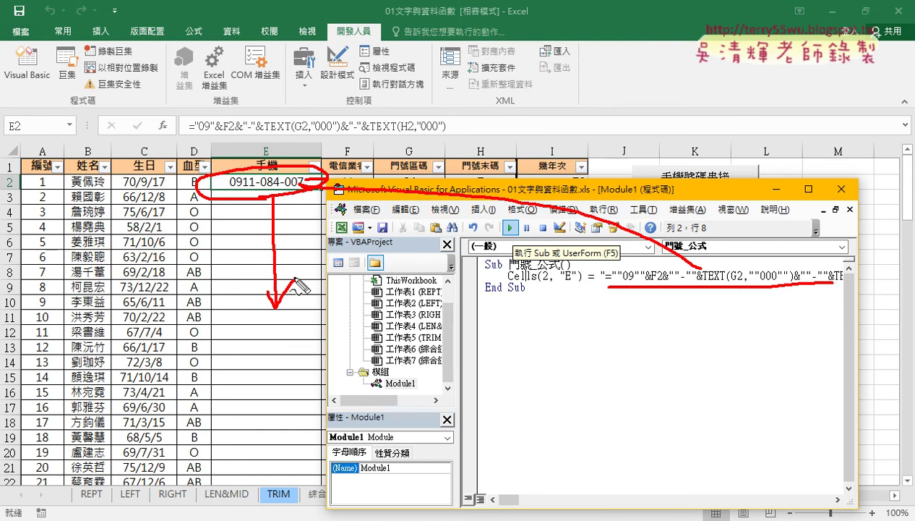
key("Escape")
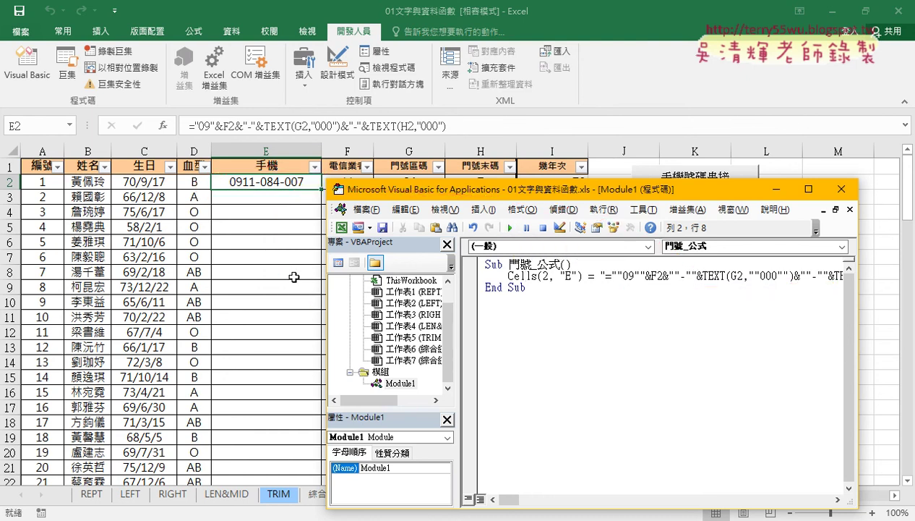
key("alt+Tab")
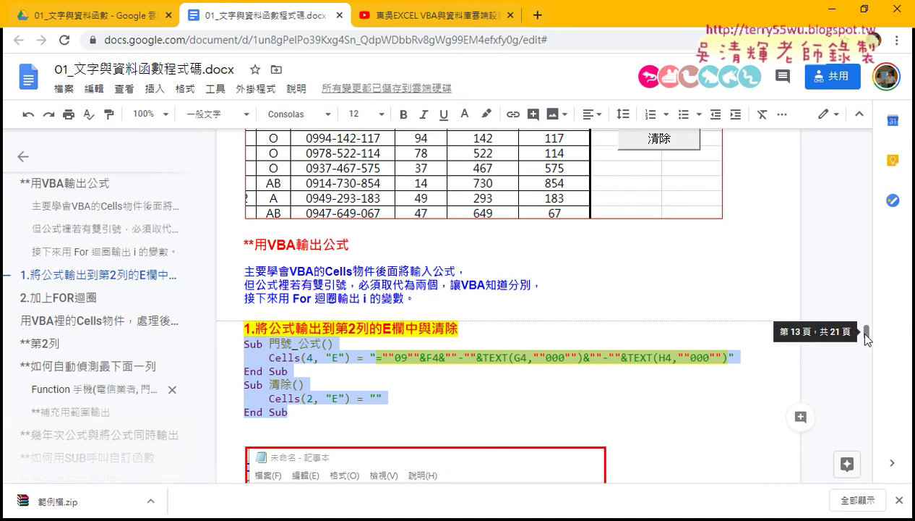
Select the Cells line's formula, then the 清除 sub code, in the Google Docs notes.
left_click_drag(375, 357, 730, 355)
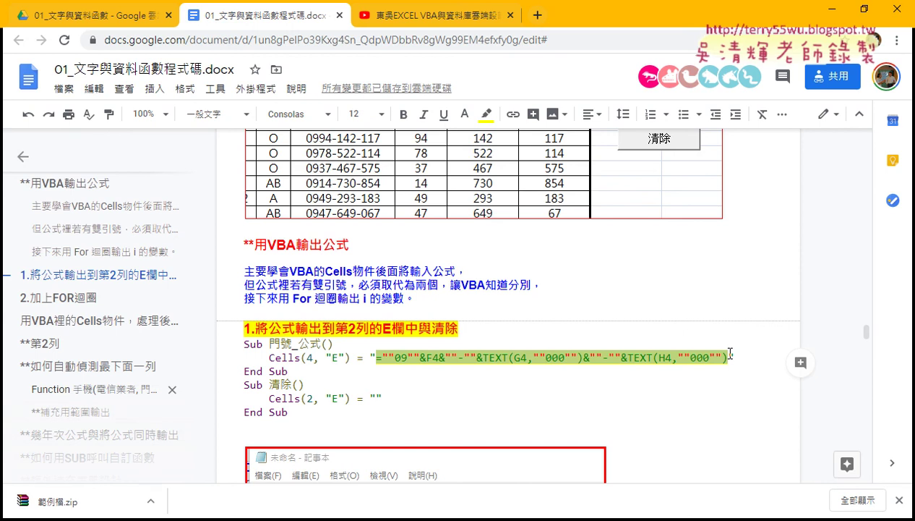
left_click_drag(292, 410, 244, 390)
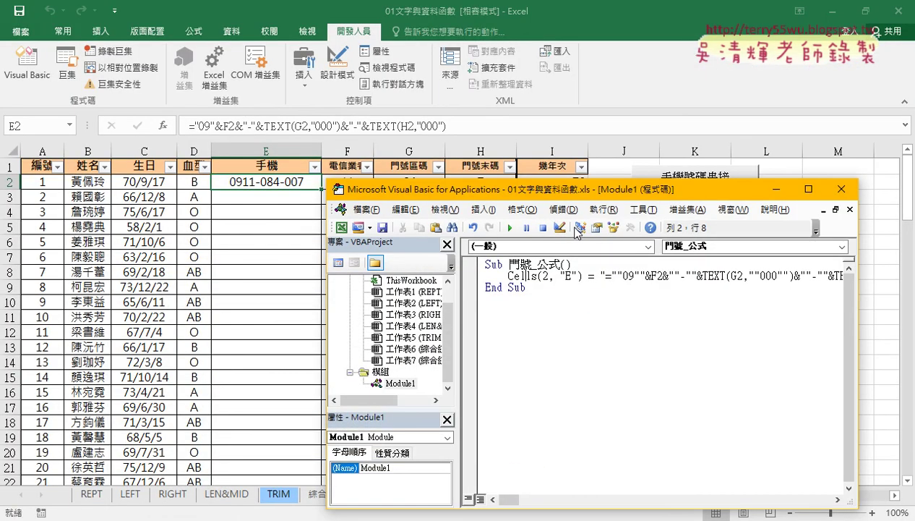
Add a 'sub 清除' procedure below the first sub.
left_click(530, 300)
type("sub")
type(" 清")
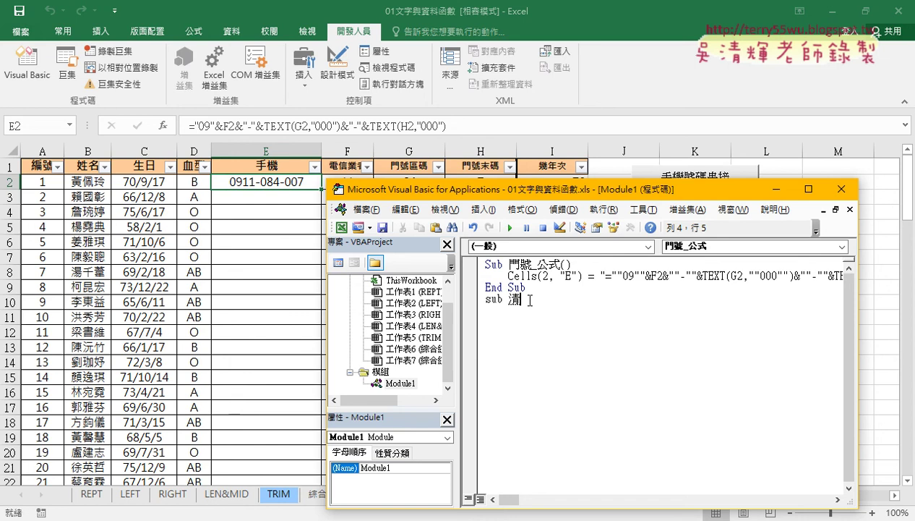
type("除")
key("Return")
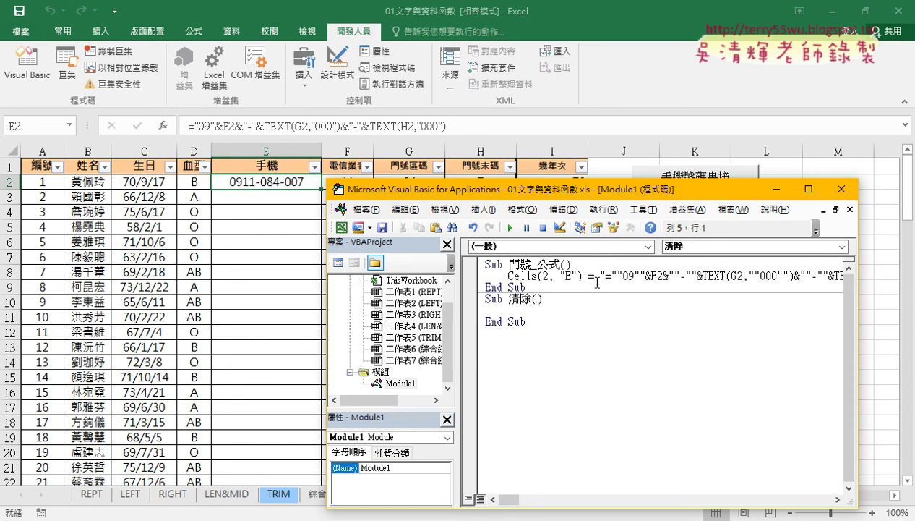
Give 清除 an indented Cells(2, "E") = "" line and run it to empty E2.
mouse_move(597, 282)
left_mouse_down()
mouse_move(509, 276)
mouse_move(594, 276)
mouse_move(566, 321)
left_mouse_up()
left_click(514, 275)
type("Cells(2, \"E\") =")
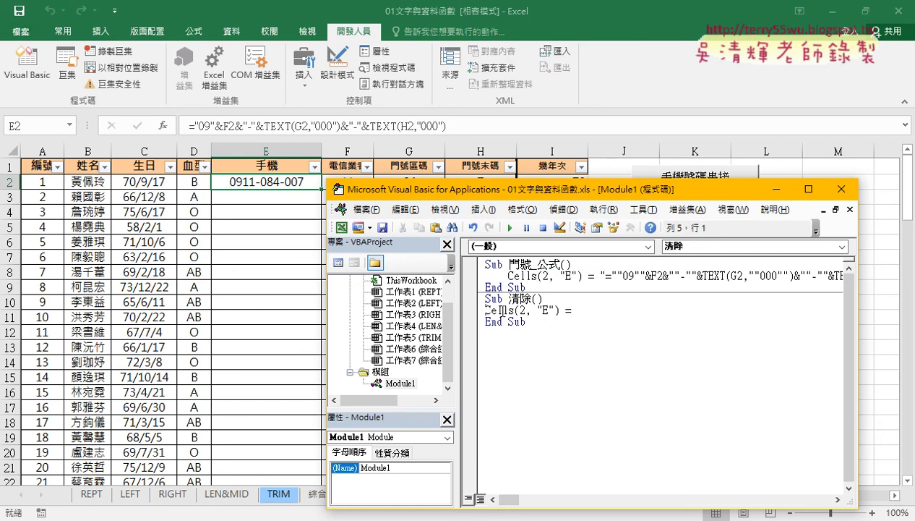
key("Tab")
left_click(611, 309)
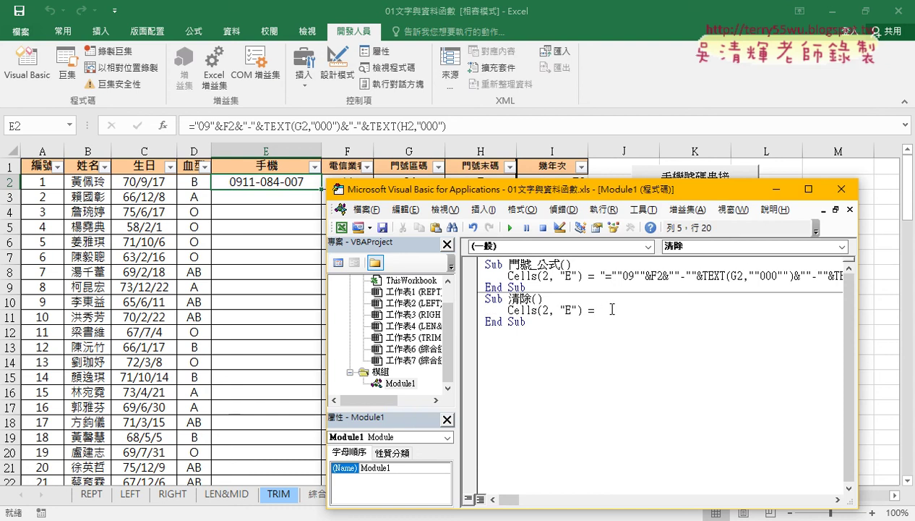
type("\"\"")
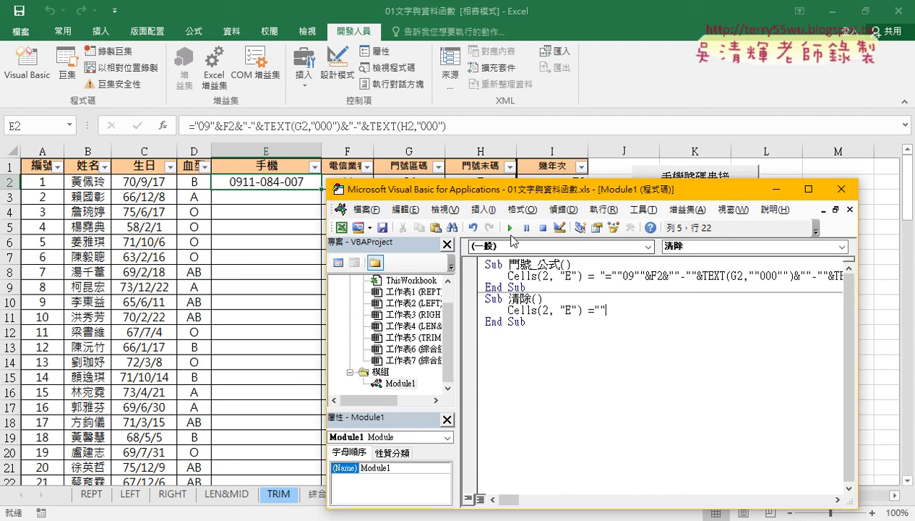
left_click(510, 229)
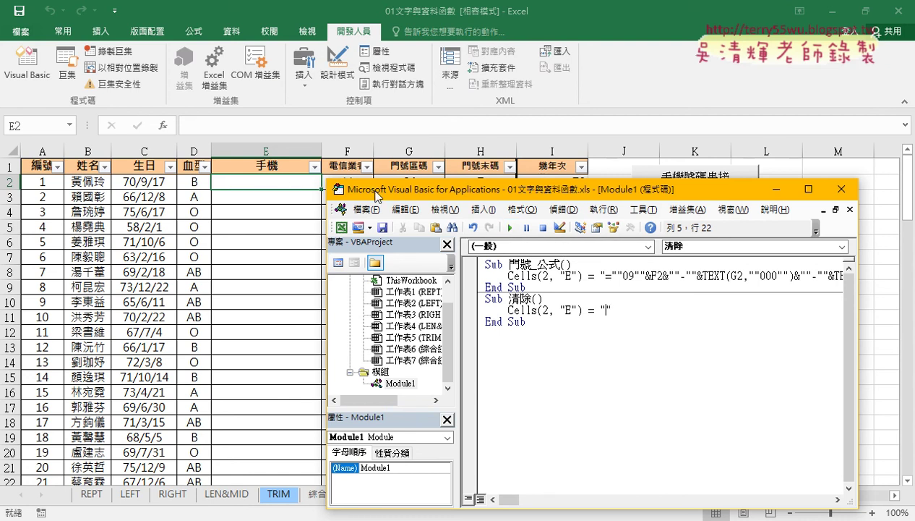
mouse_move(417, 180)
left_mouse_down()
mouse_move(417, 199)
mouse_move(407, 191)
left_mouse_up()
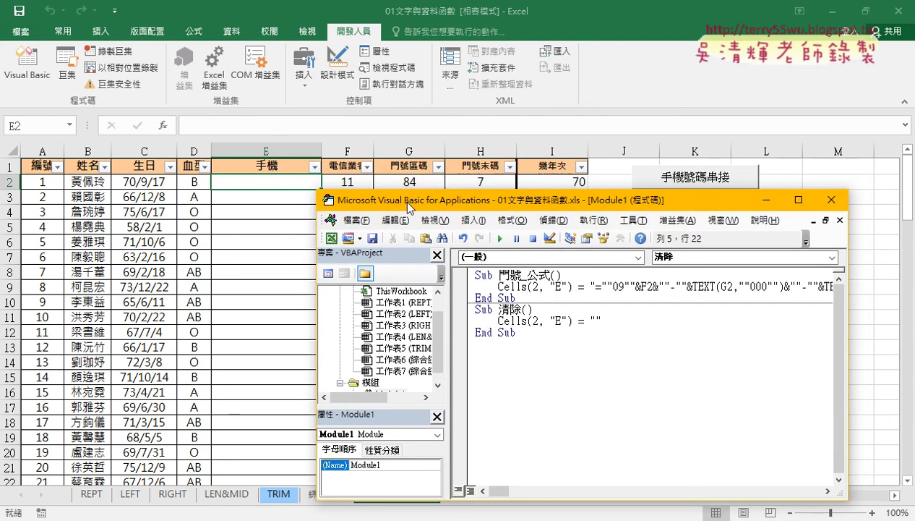
left_click(518, 287)
left_click(506, 286)
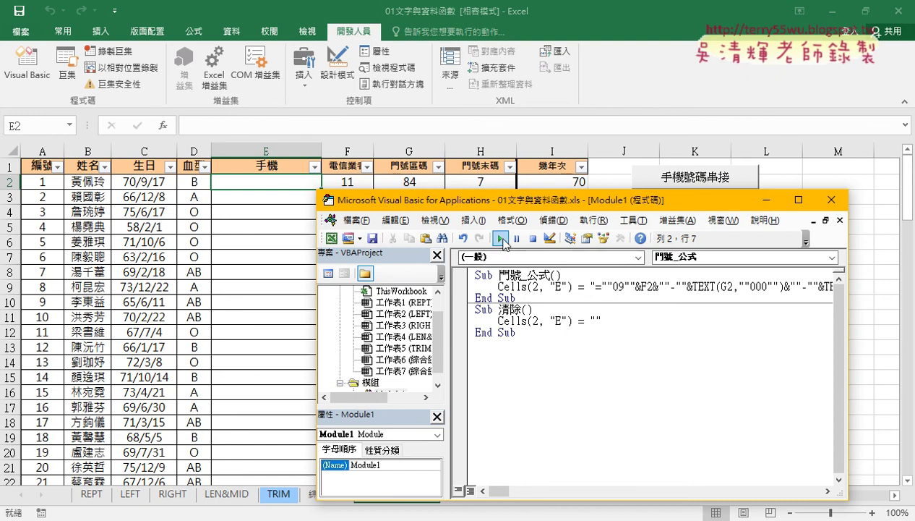
left_click(501, 239)
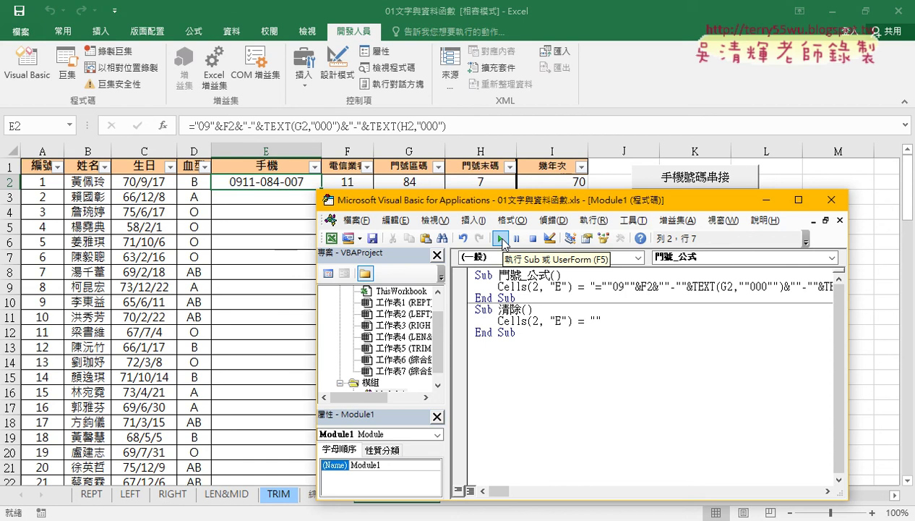
left_click(530, 322)
left_click(501, 239)
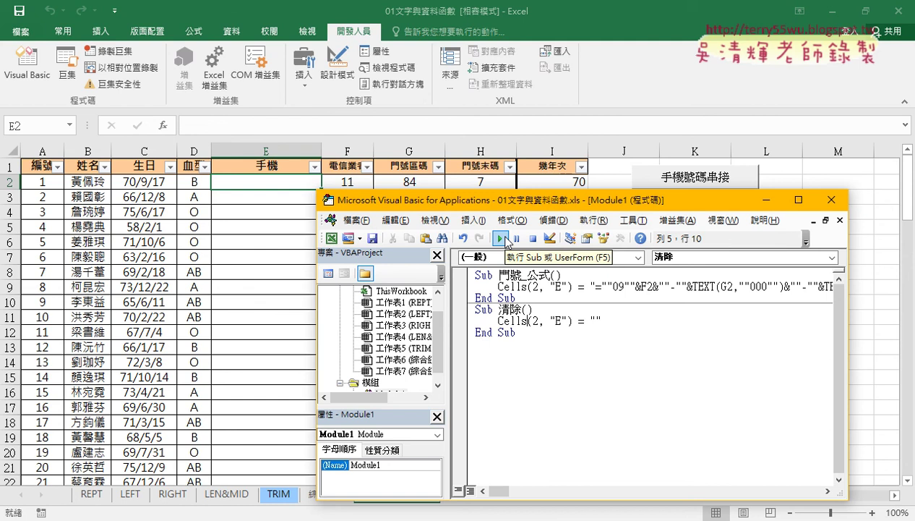
left_click(506, 241)
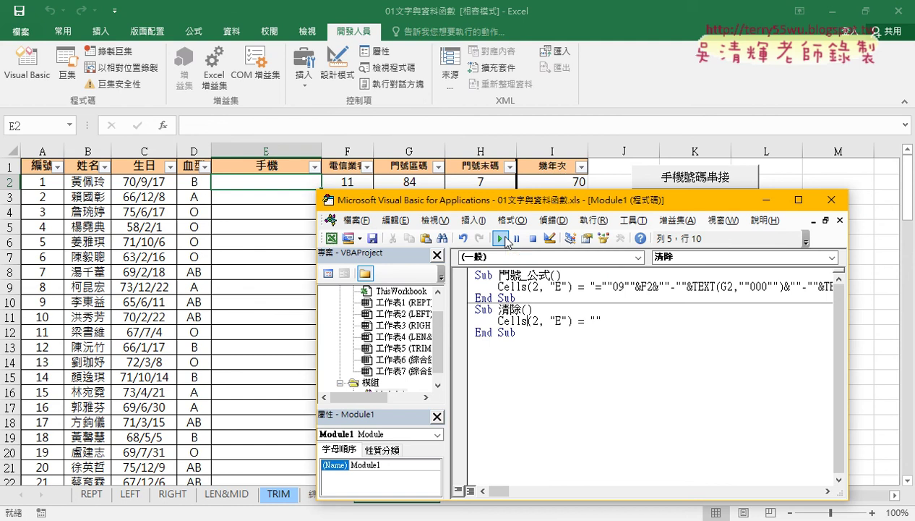